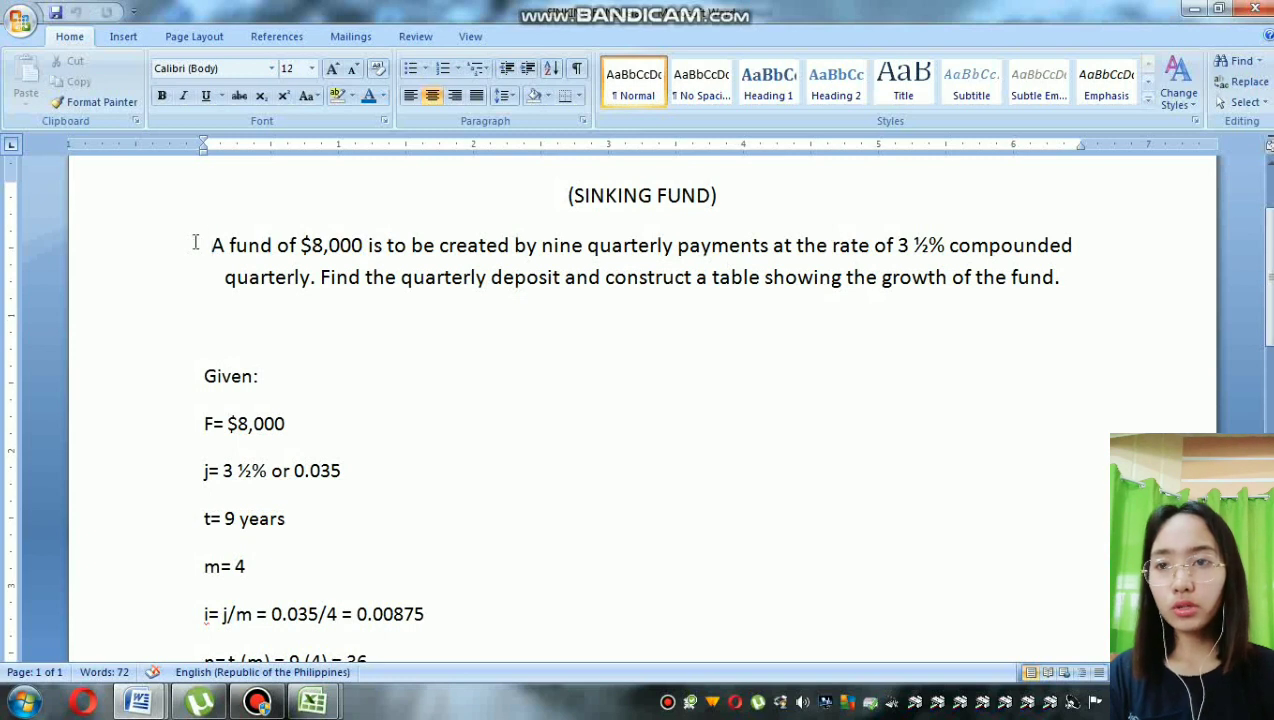
Step: Review the given values of the sinking fund problem, from the future value F down to the unknown R
scroll(411, 340, "down", 2)
left_click(287, 305)
left_click(349, 355)
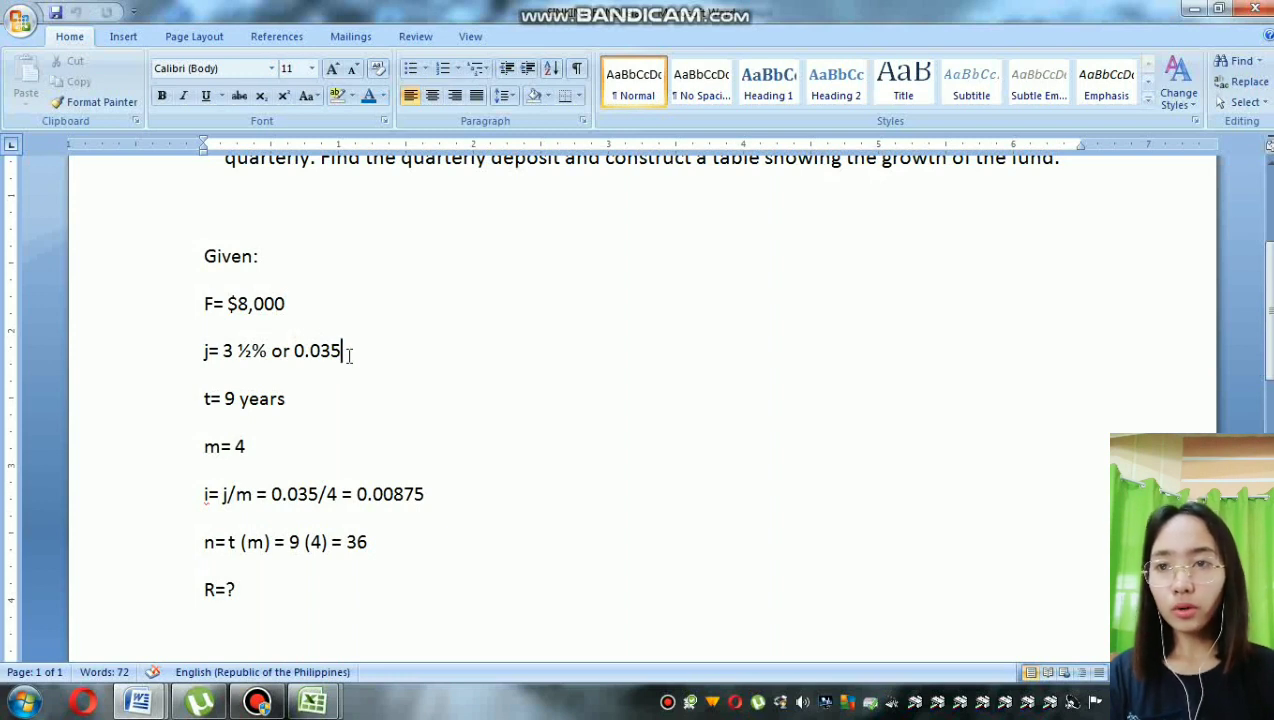
left_click(287, 407)
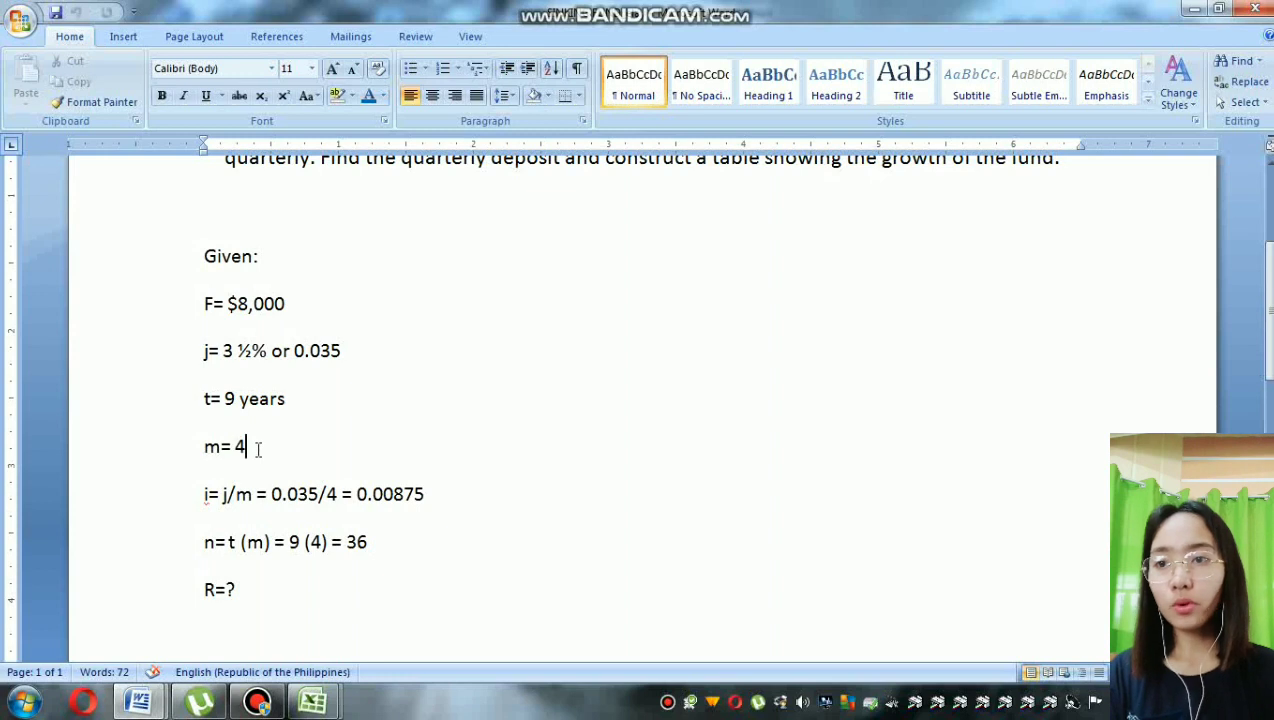
left_click(384, 494)
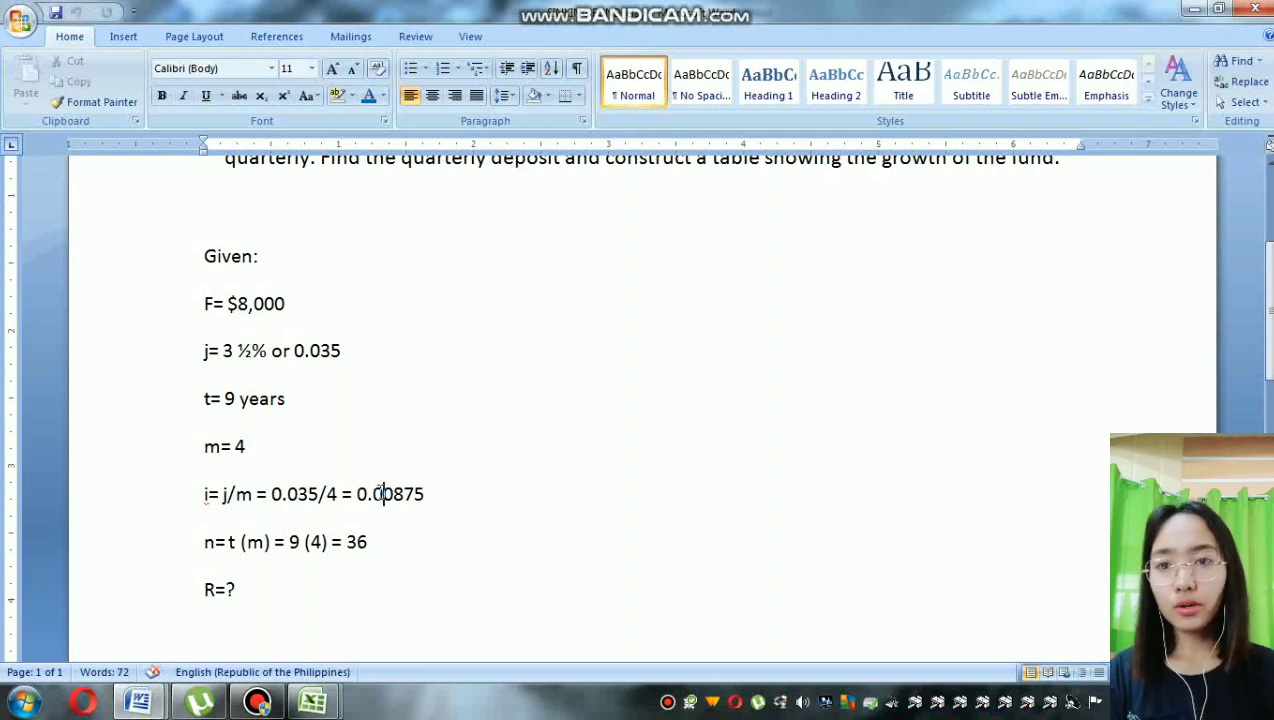
left_click_drag(380, 493, 304, 510)
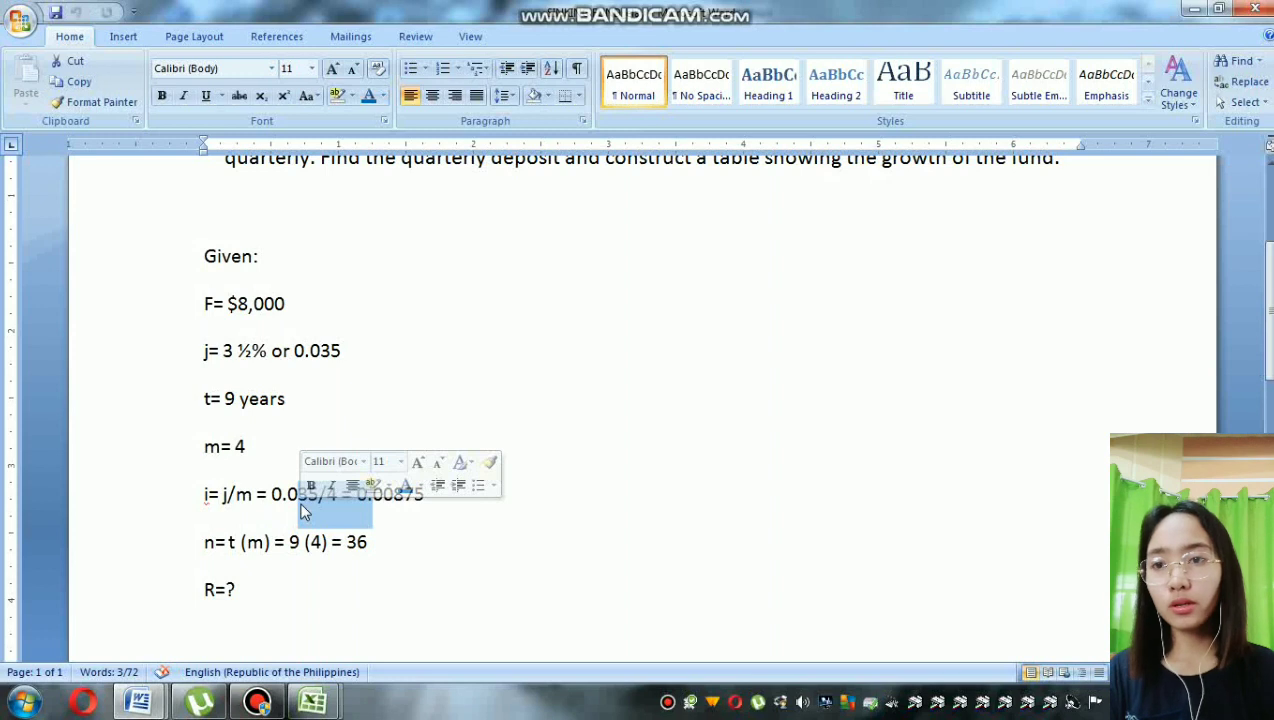
left_click(287, 493)
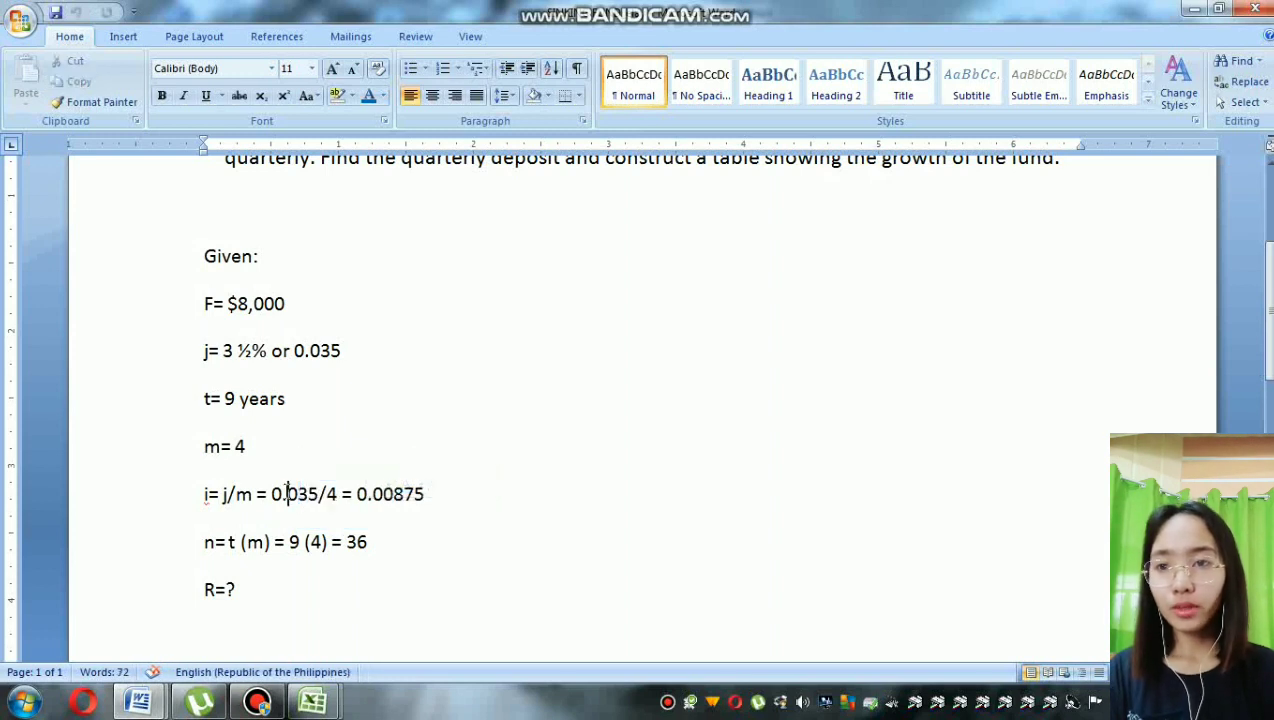
left_click(356, 542)
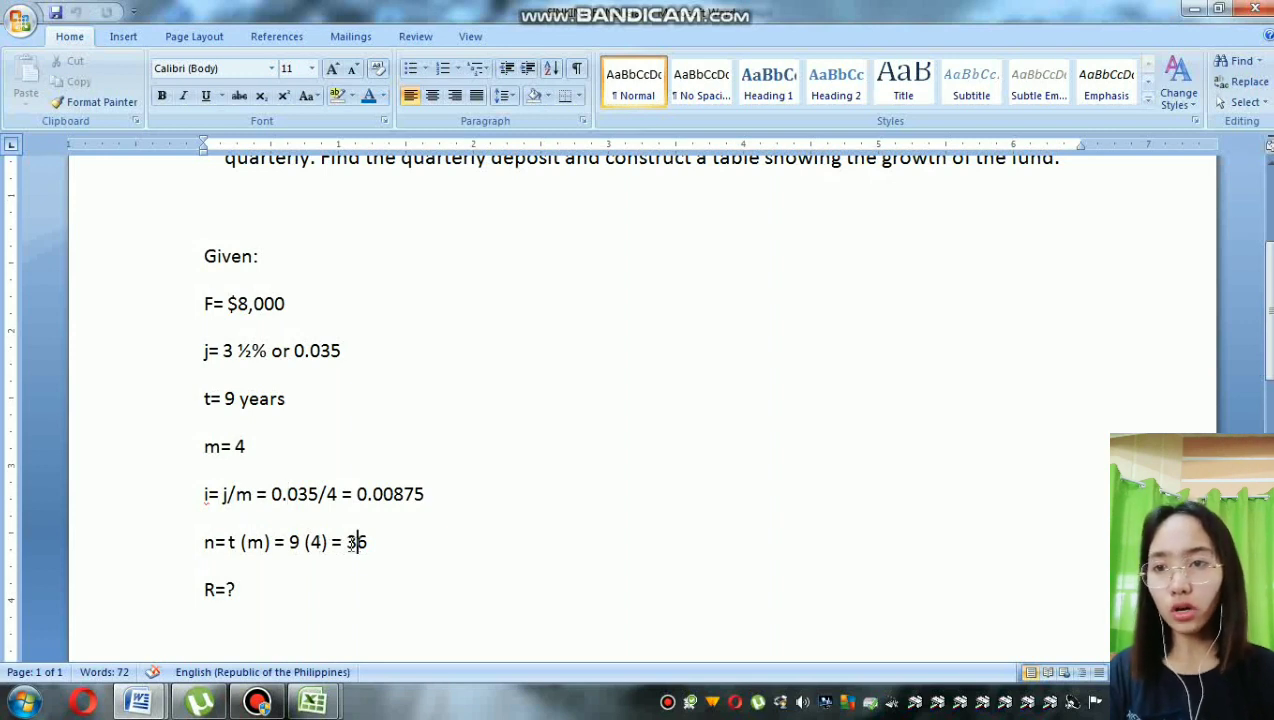
left_click(311, 562)
left_click(251, 592)
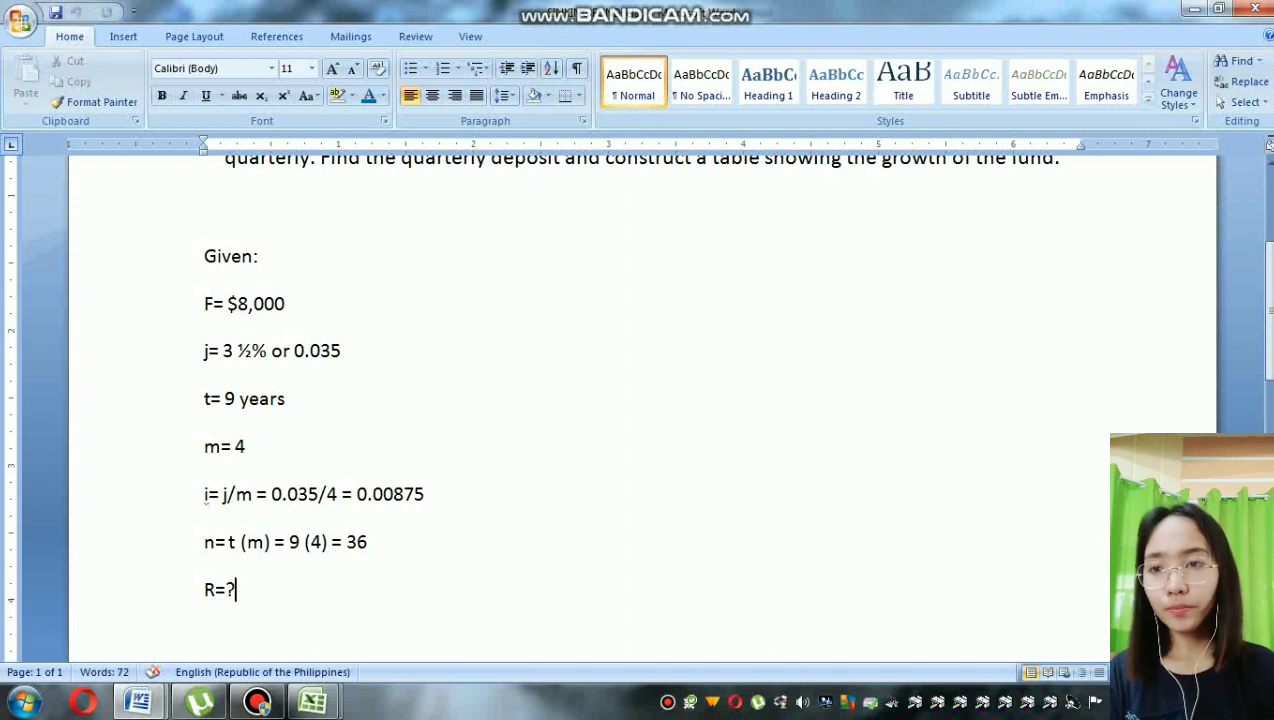
Step: Review the worked solution for the quarterly deposit R, from the formula through the substitution to the final answer
scroll(640, 400, "down", 1)
scroll(640, 400, "down", 1)
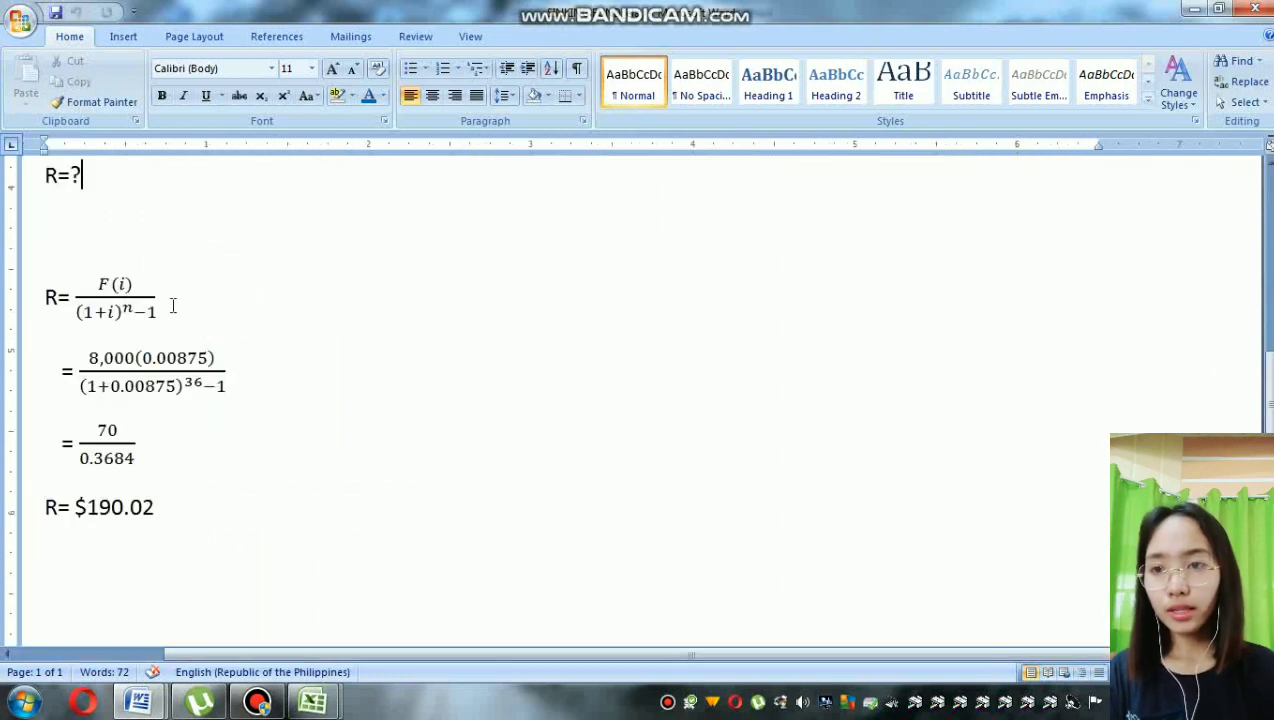
left_click(173, 305)
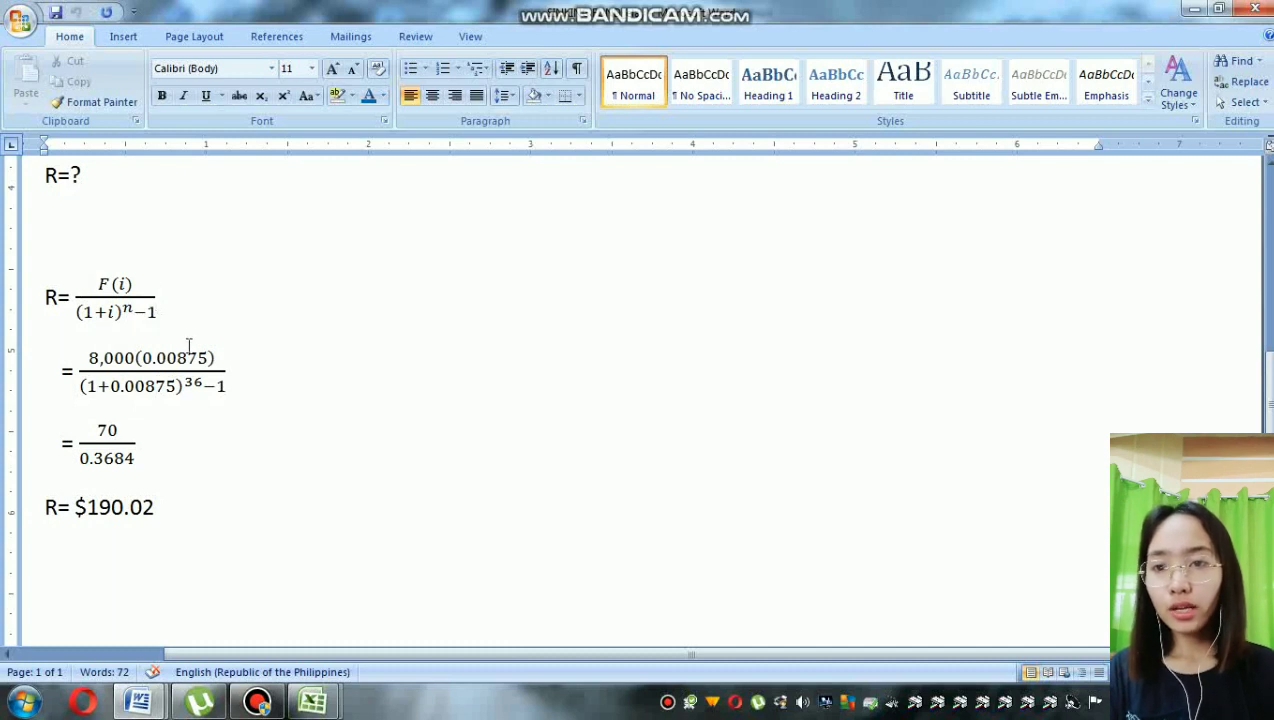
left_click(250, 370)
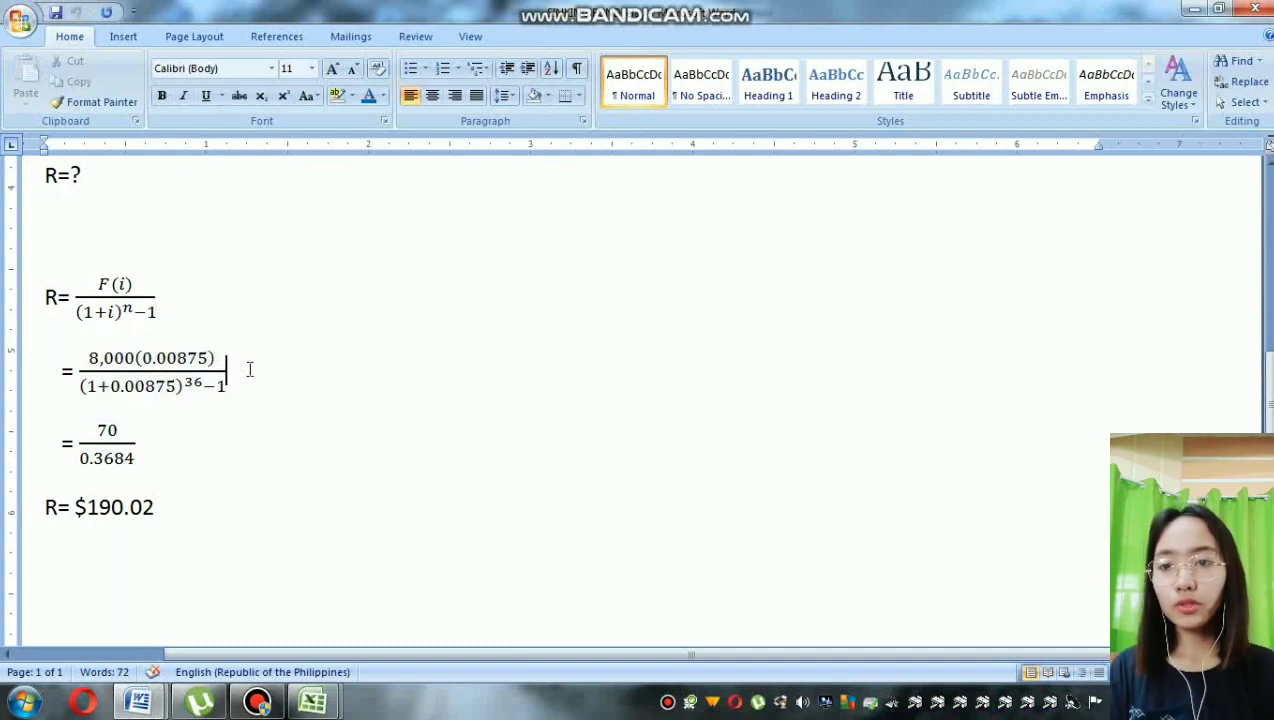
left_click(232, 442)
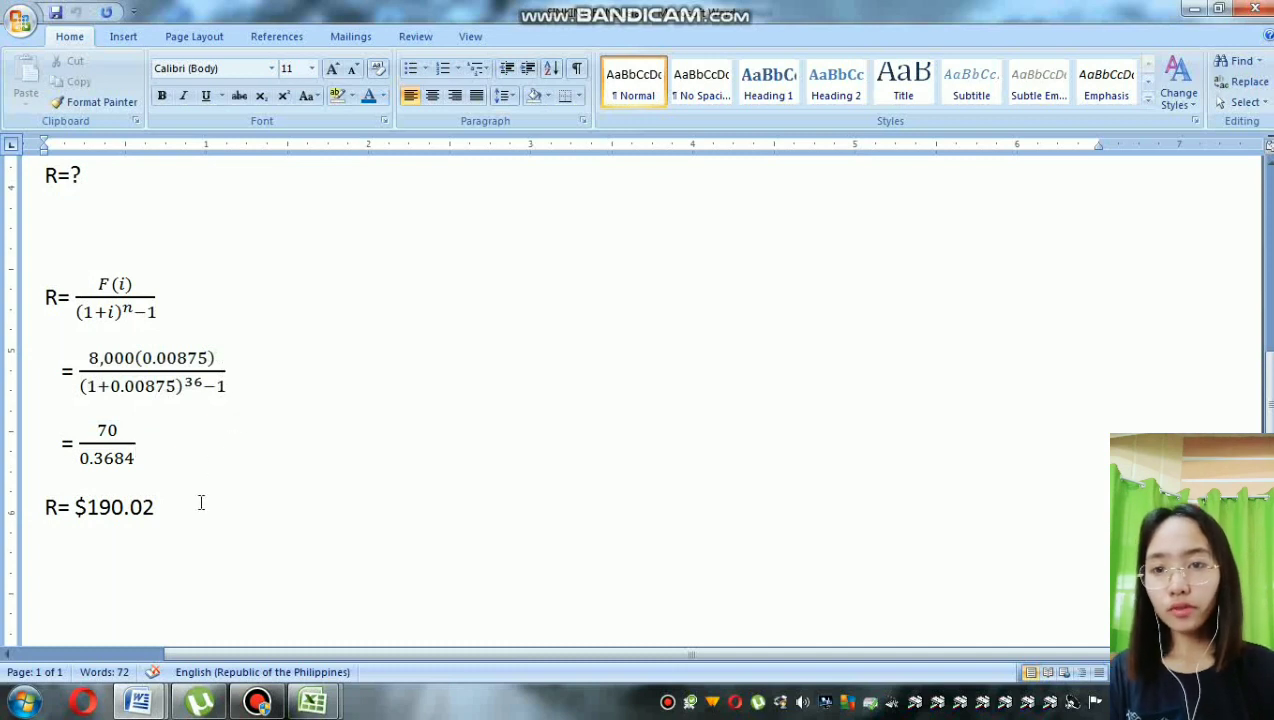
left_click(201, 509)
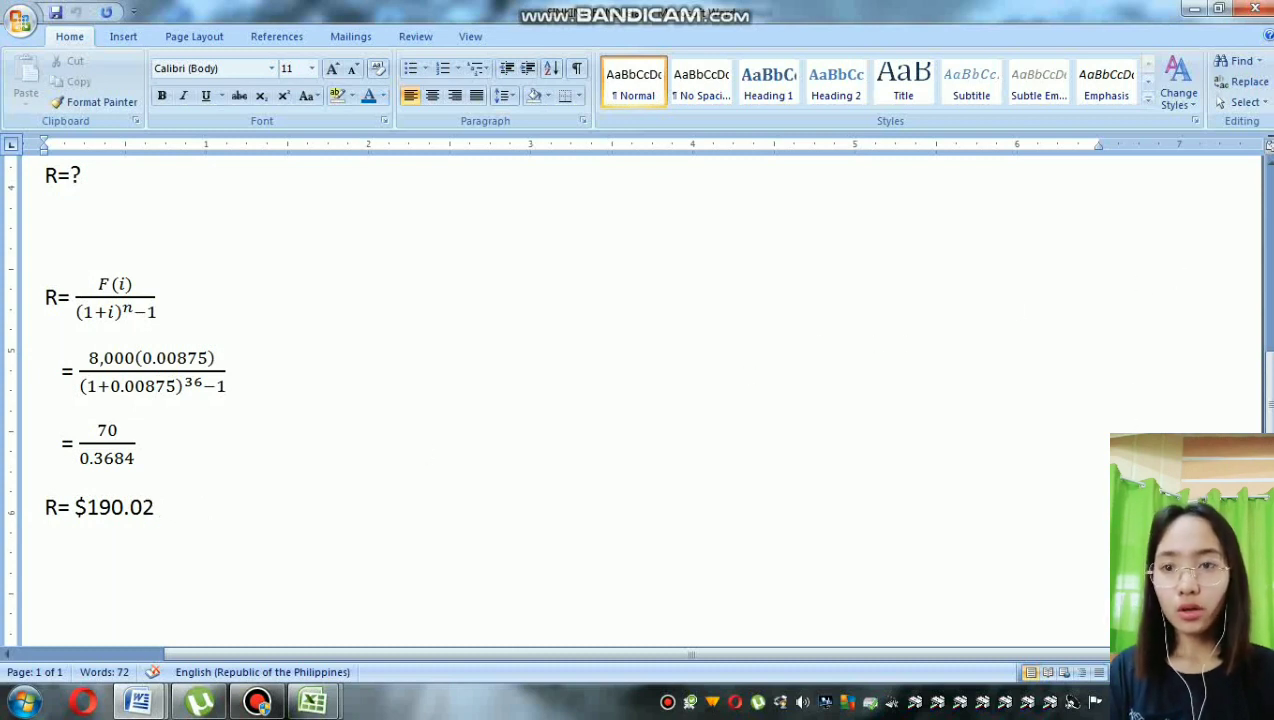
scroll(640, 400, "down", 1)
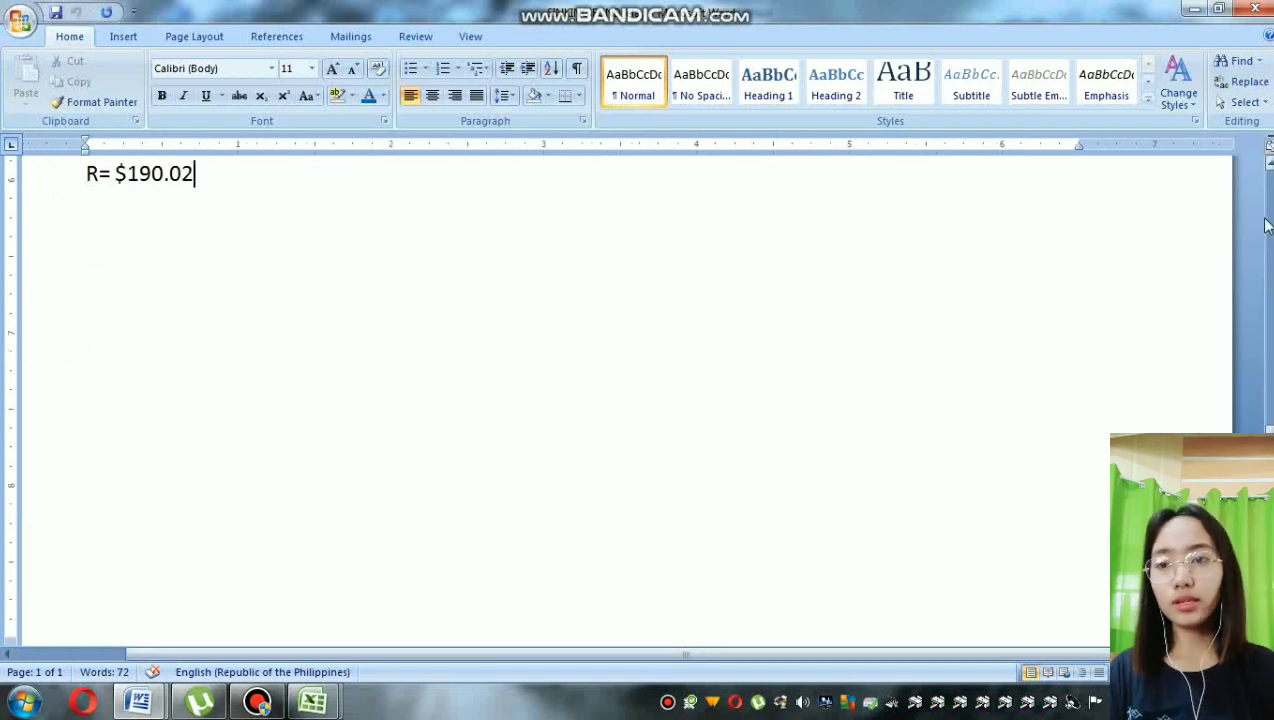
scroll(1269, 170, "up", 6)
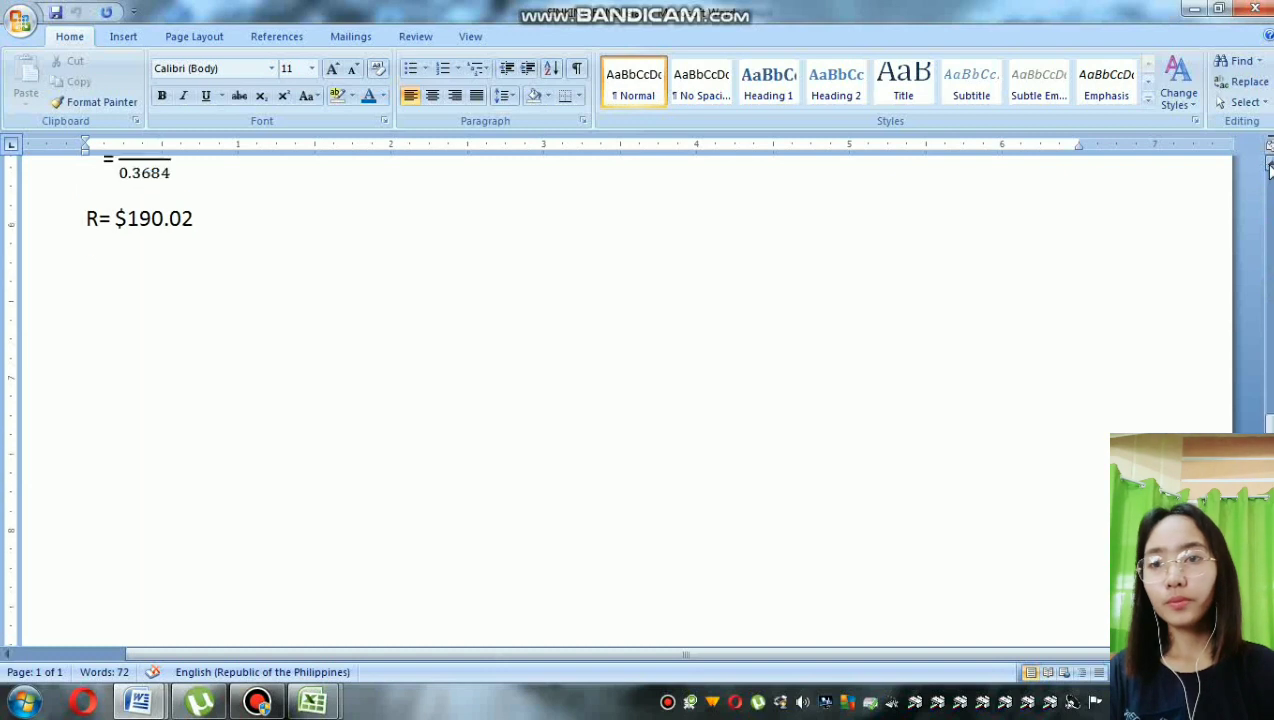
scroll(1269, 170, "up", 10)
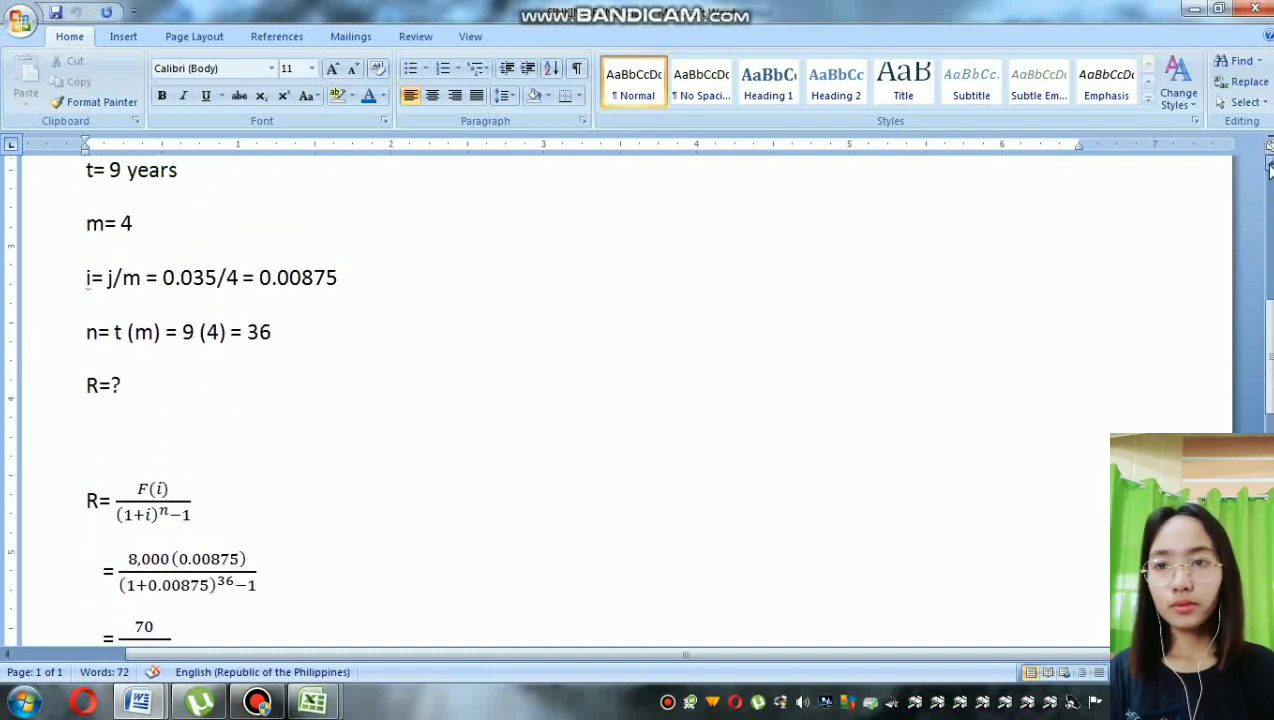
scroll(1269, 170, "up", 3)
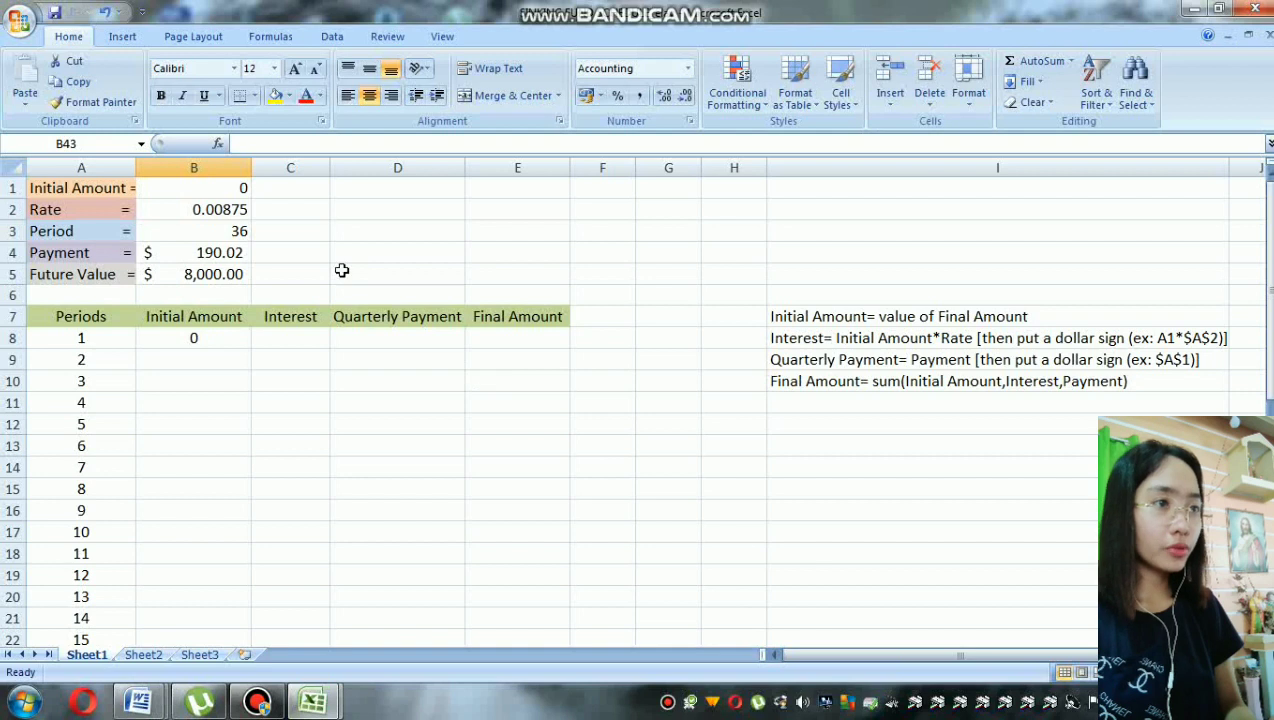
Step: In the Excel worksheet, examine the initial amount and the formulas behind the rate and period
left_click(133, 187)
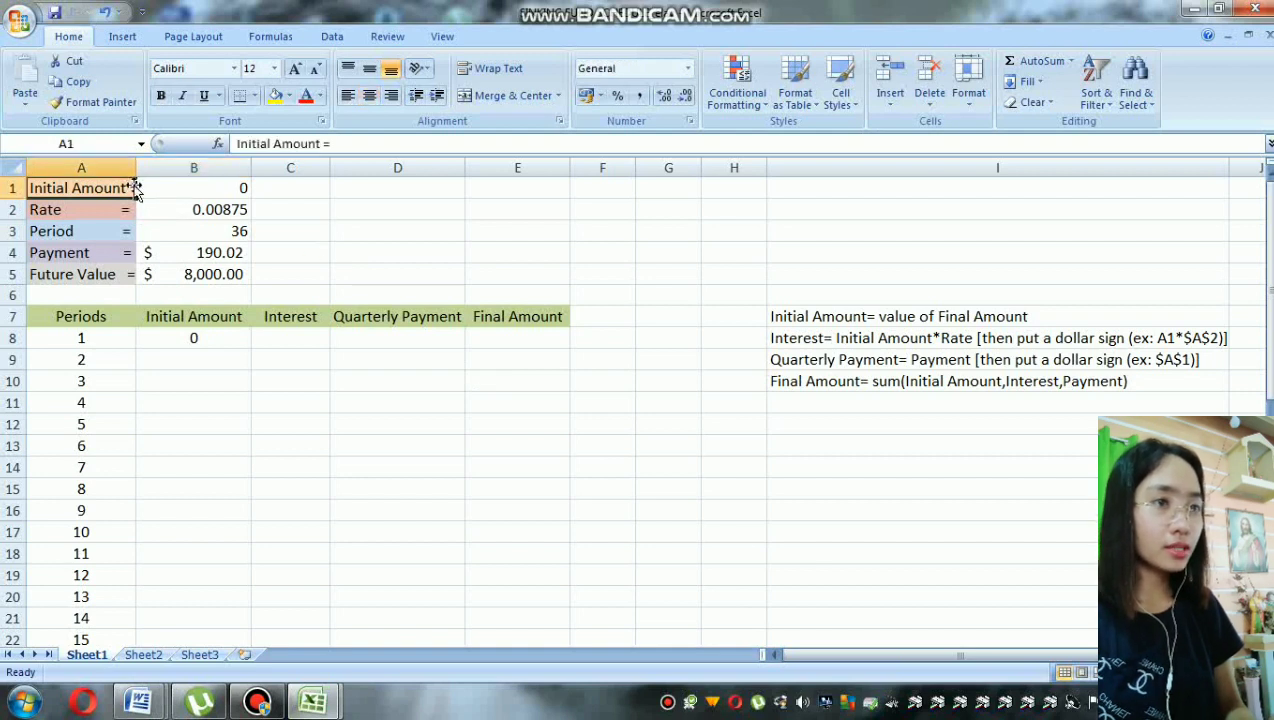
left_click(247, 187)
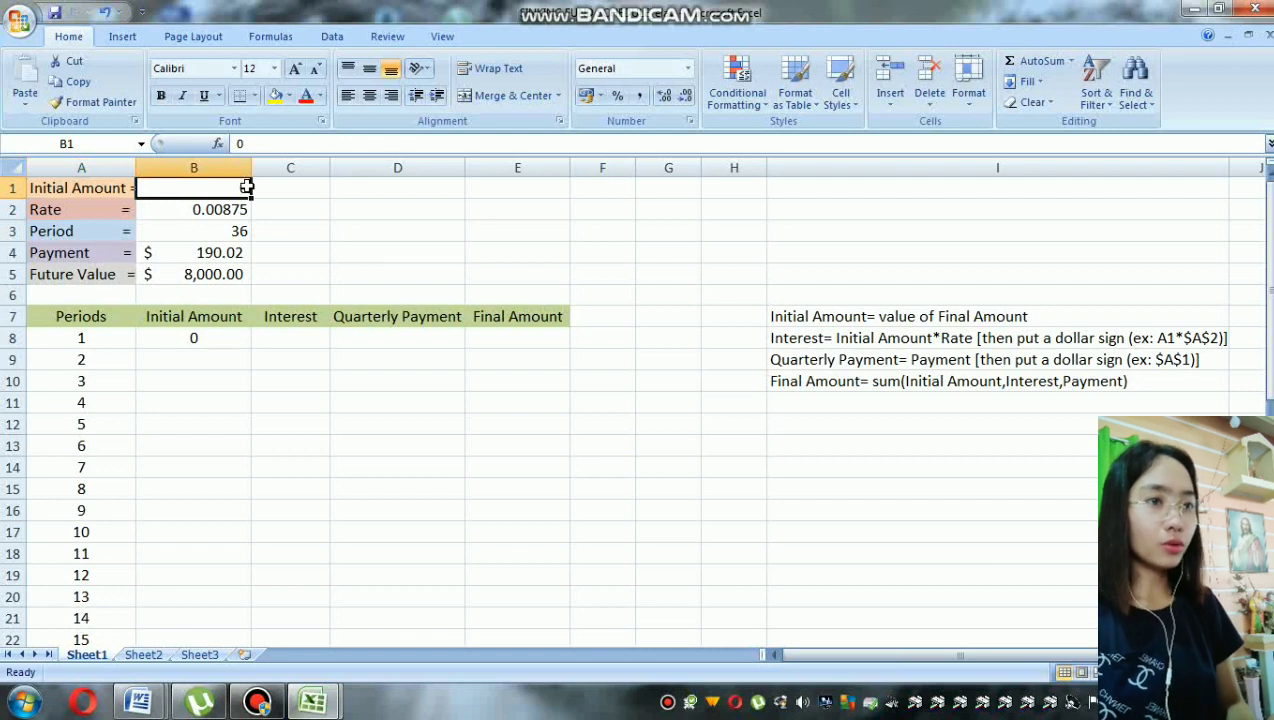
left_click(124, 214)
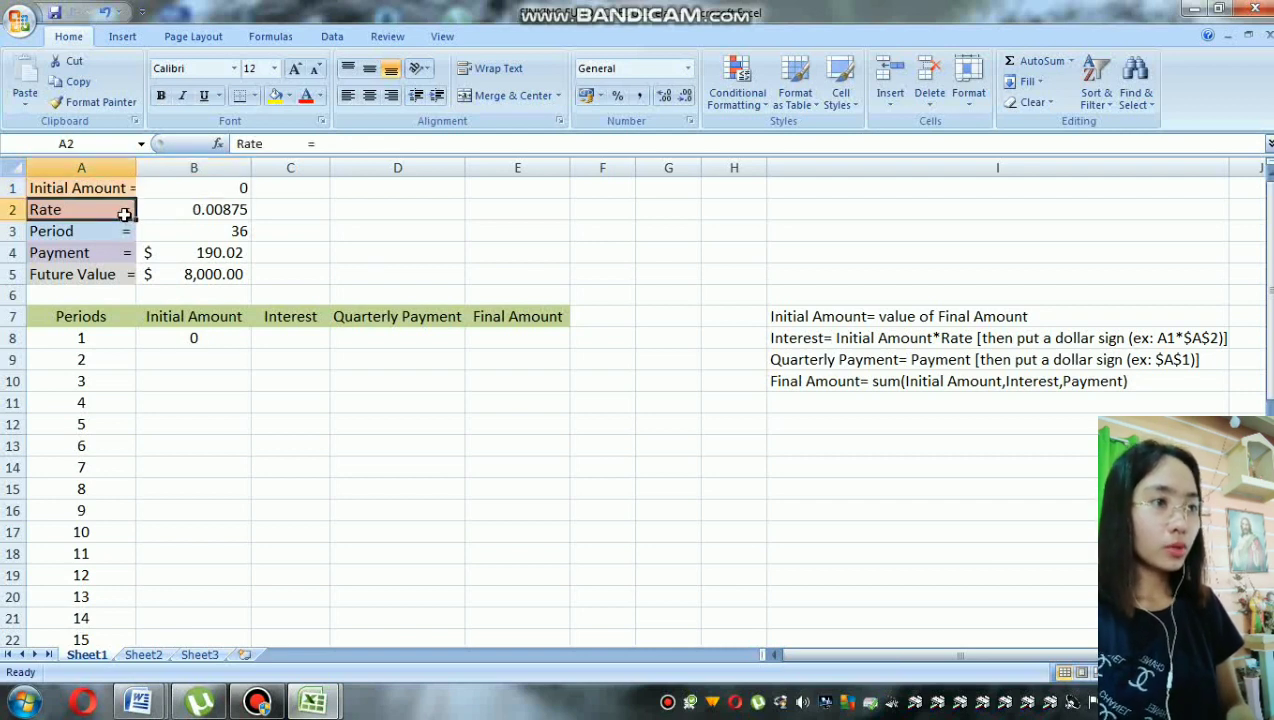
left_click(197, 214)
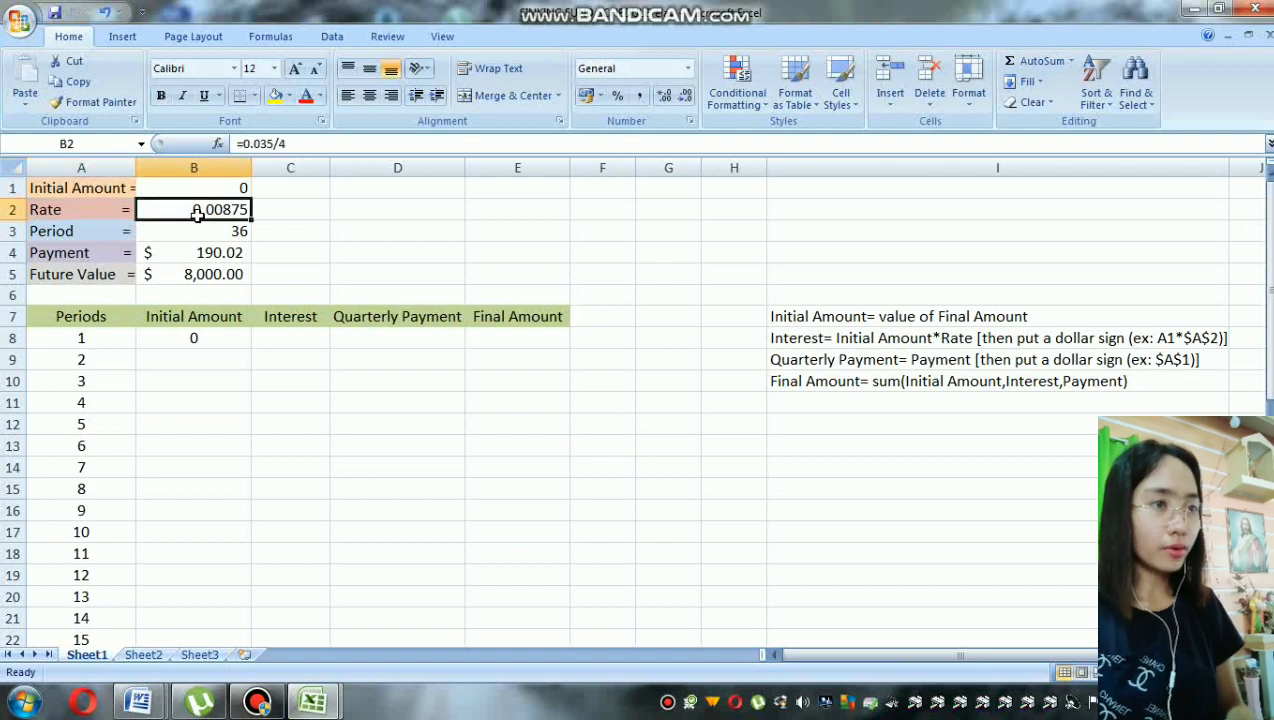
left_click(291, 144)
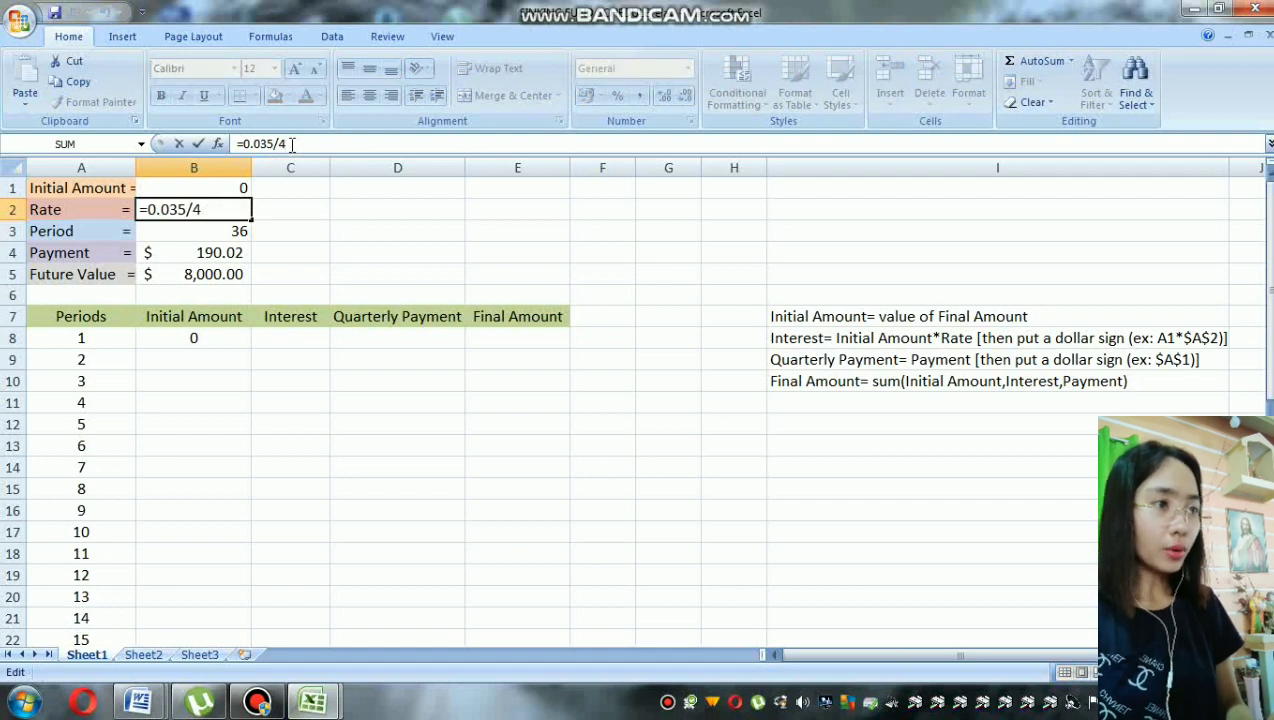
key("Return")
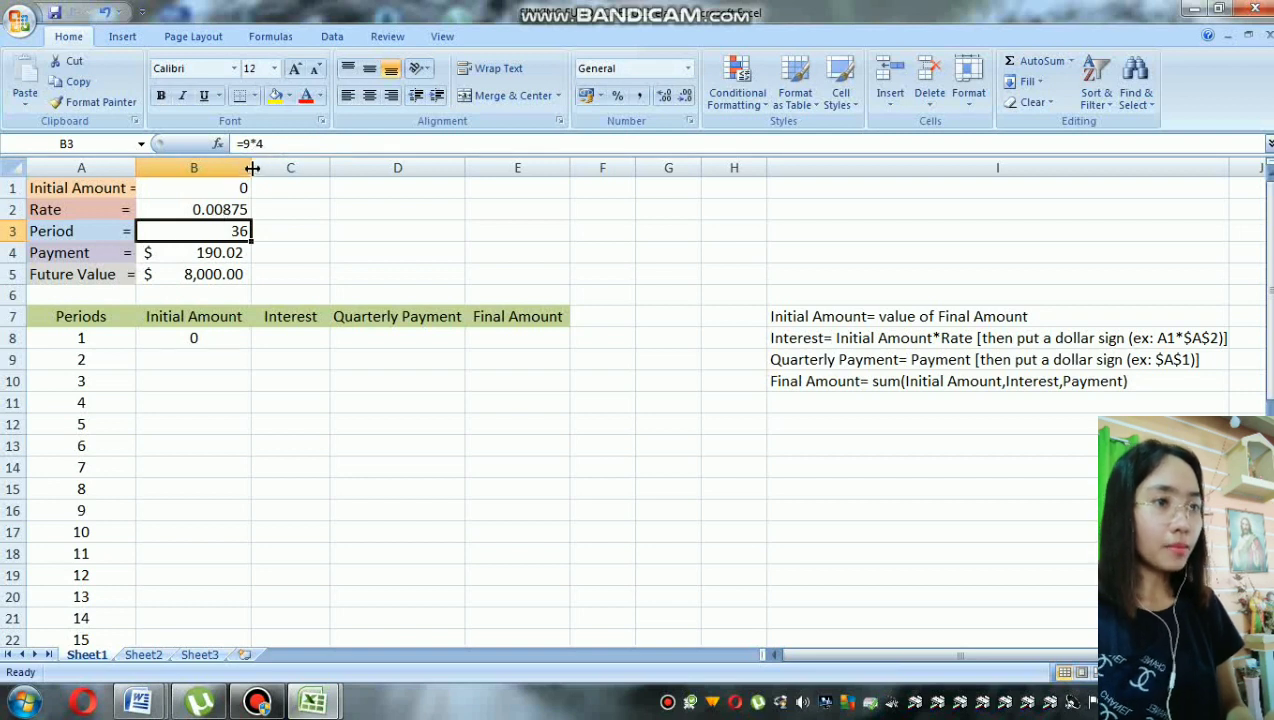
left_click(269, 144)
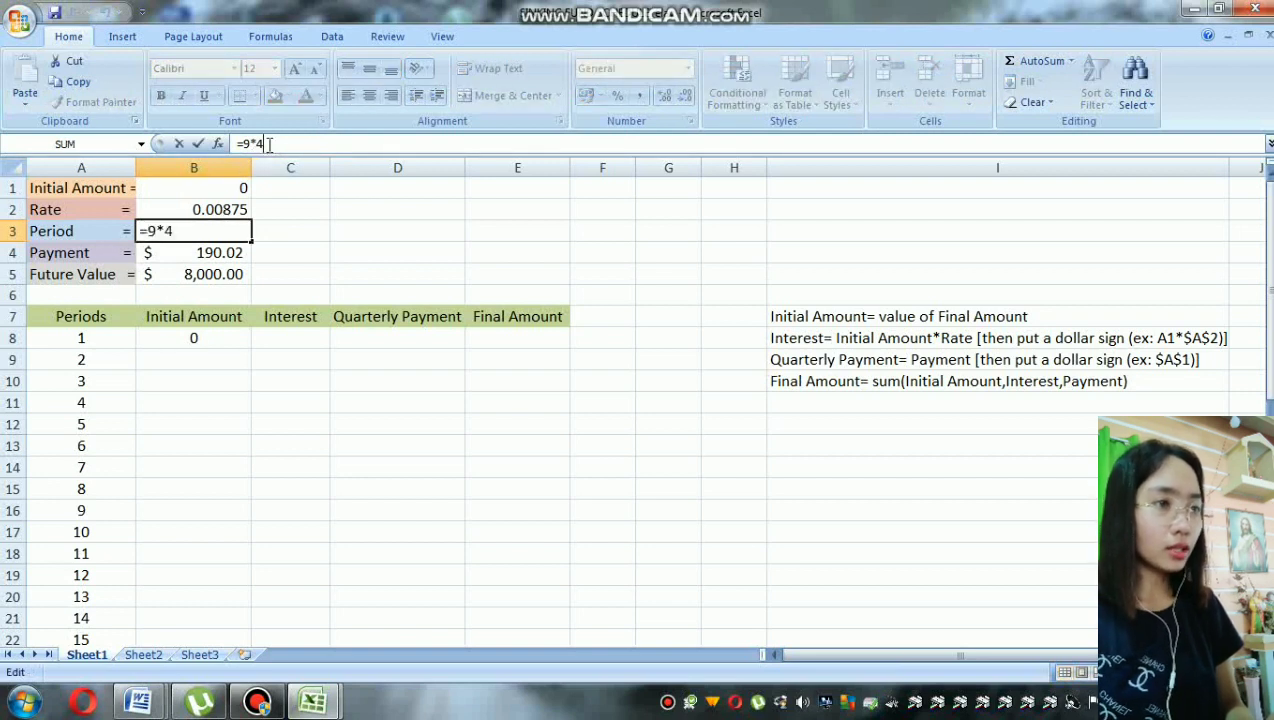
key("Return")
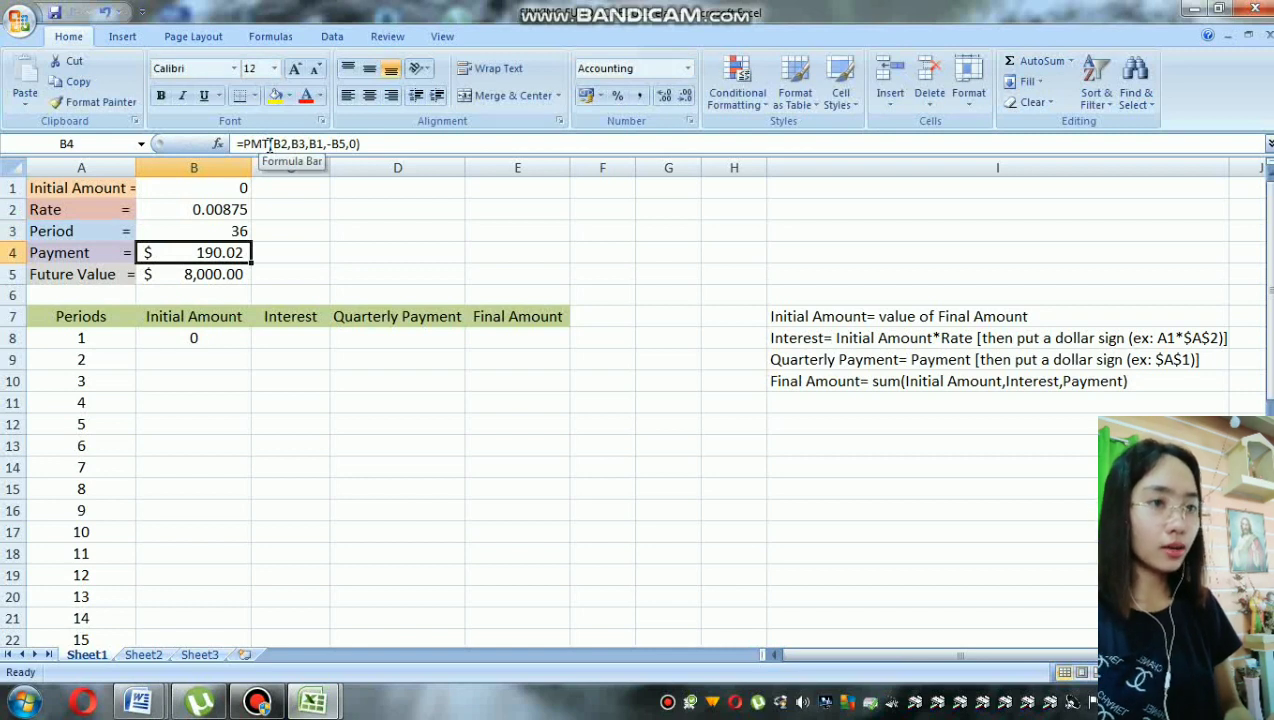
Step: Examine the arguments of the PMT formula in the Payment cell B4 without changing it
left_click(269, 144)
key("shift+End")
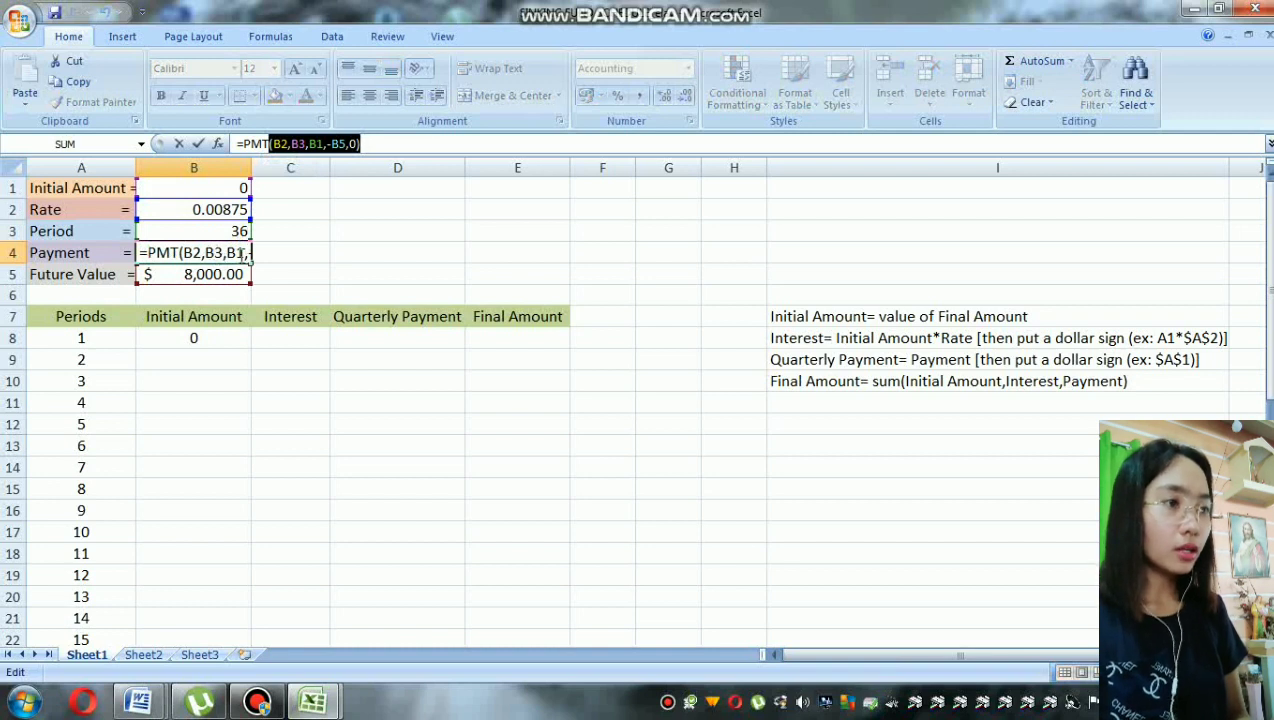
key("Return")
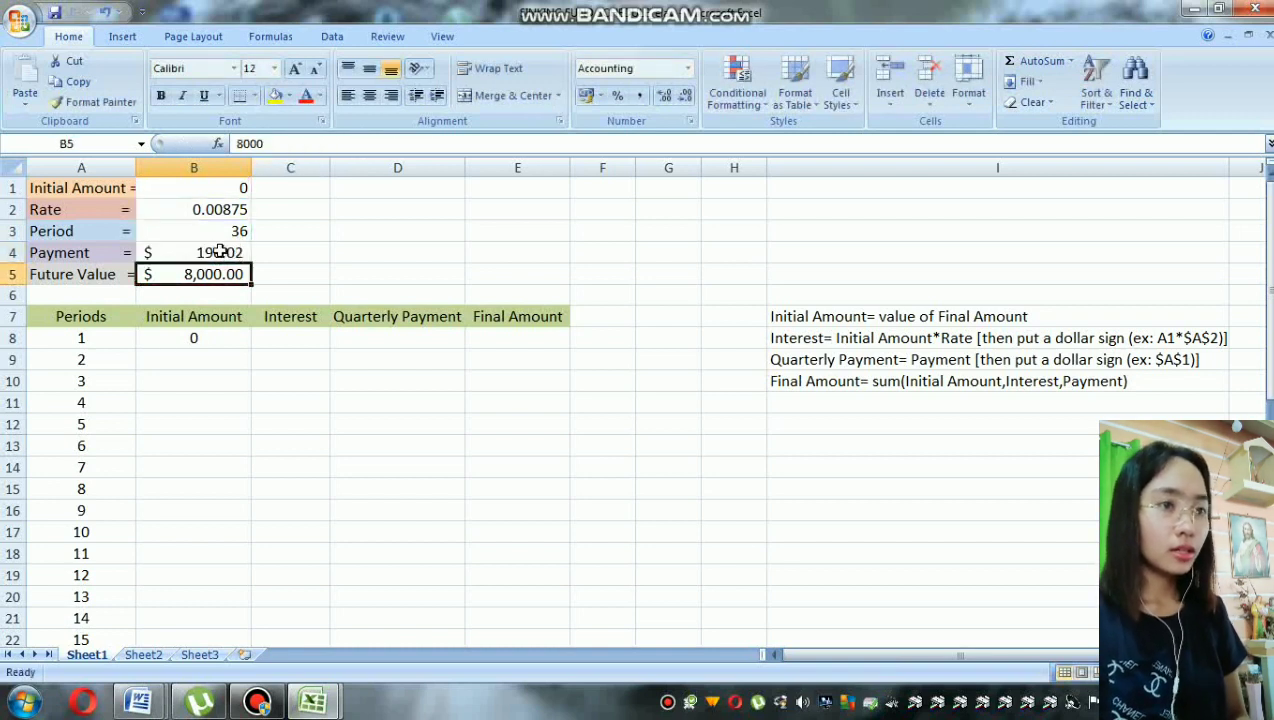
left_click(225, 254)
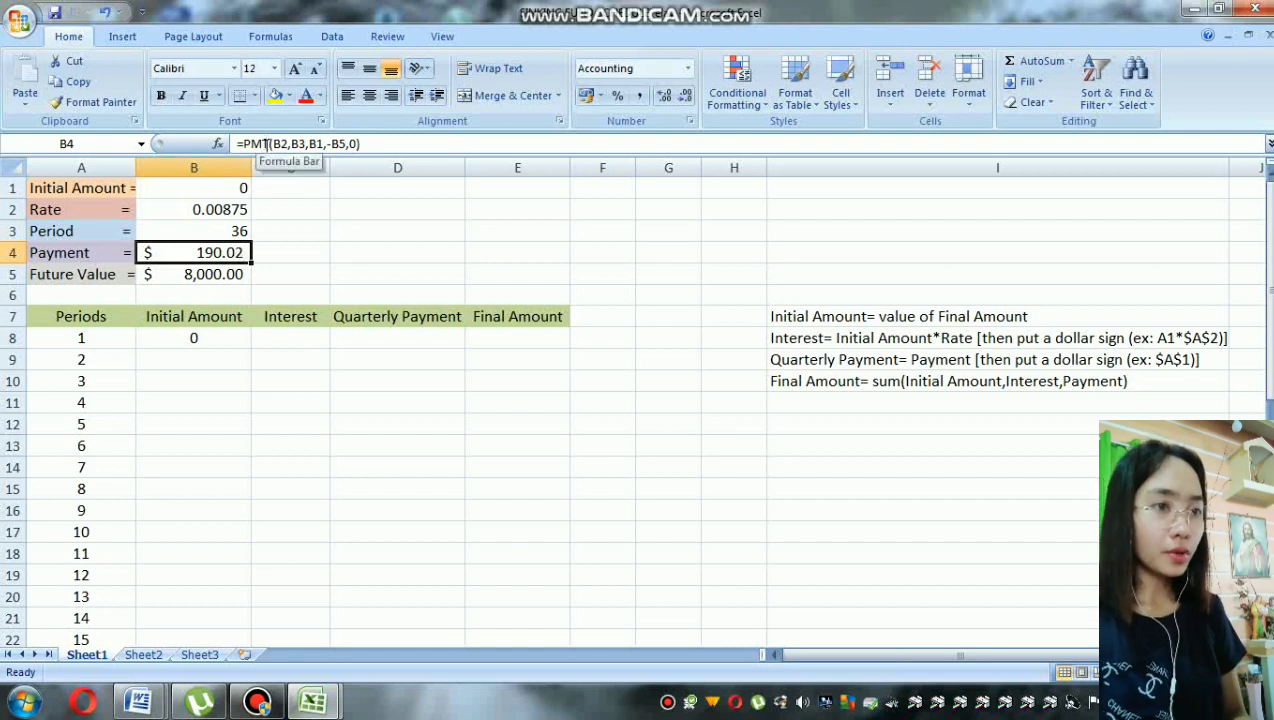
left_click(264, 144)
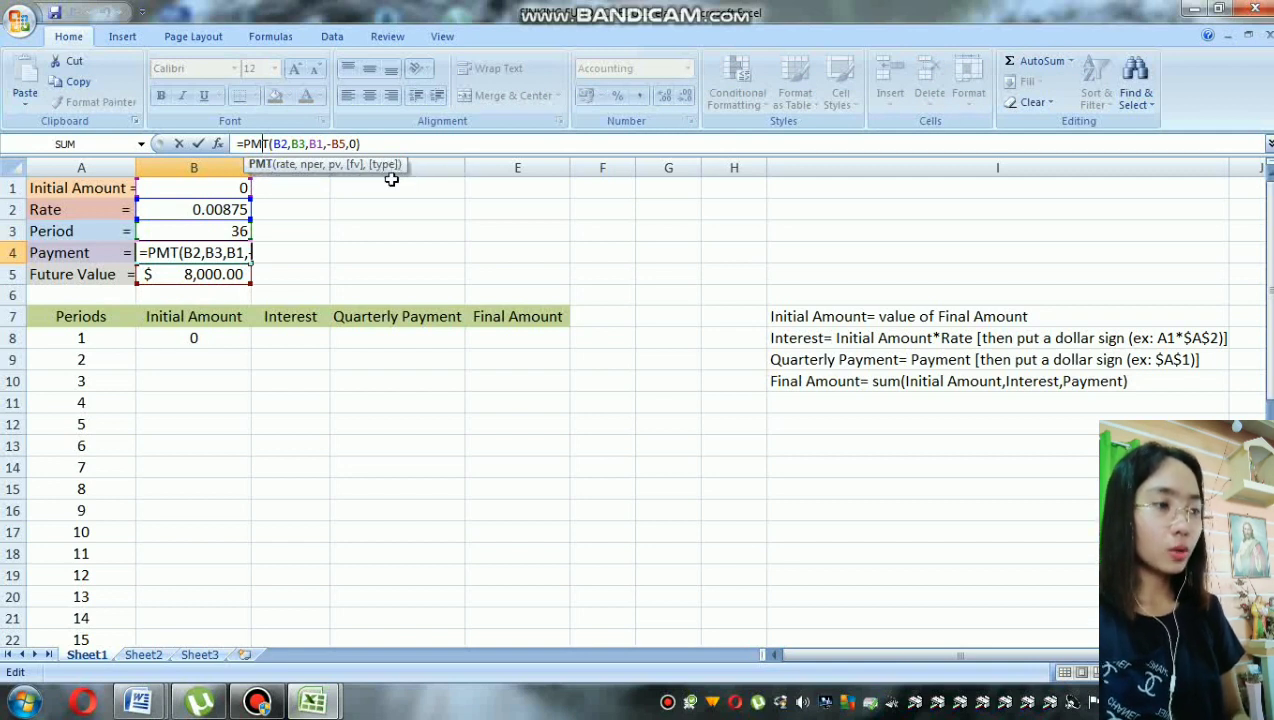
key("Return")
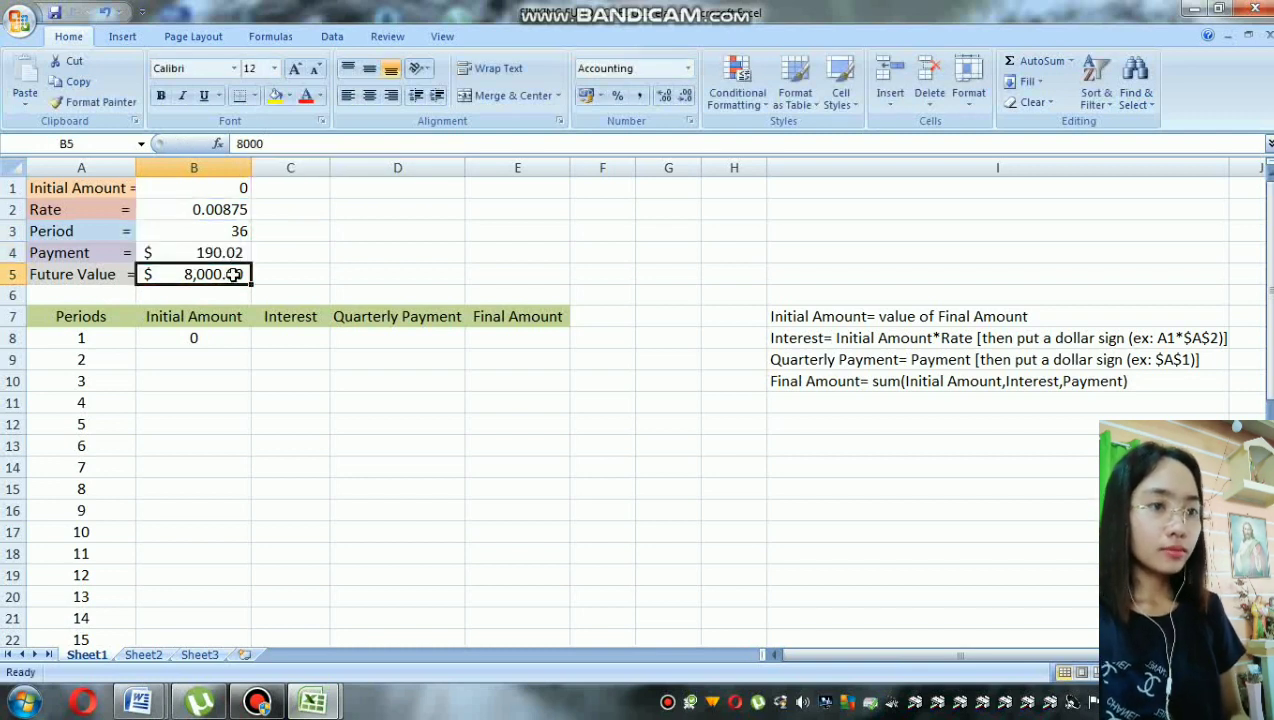
Step: Check the Periods column down to its last entry and inspect the first period's initial amount formula
left_click(82, 316)
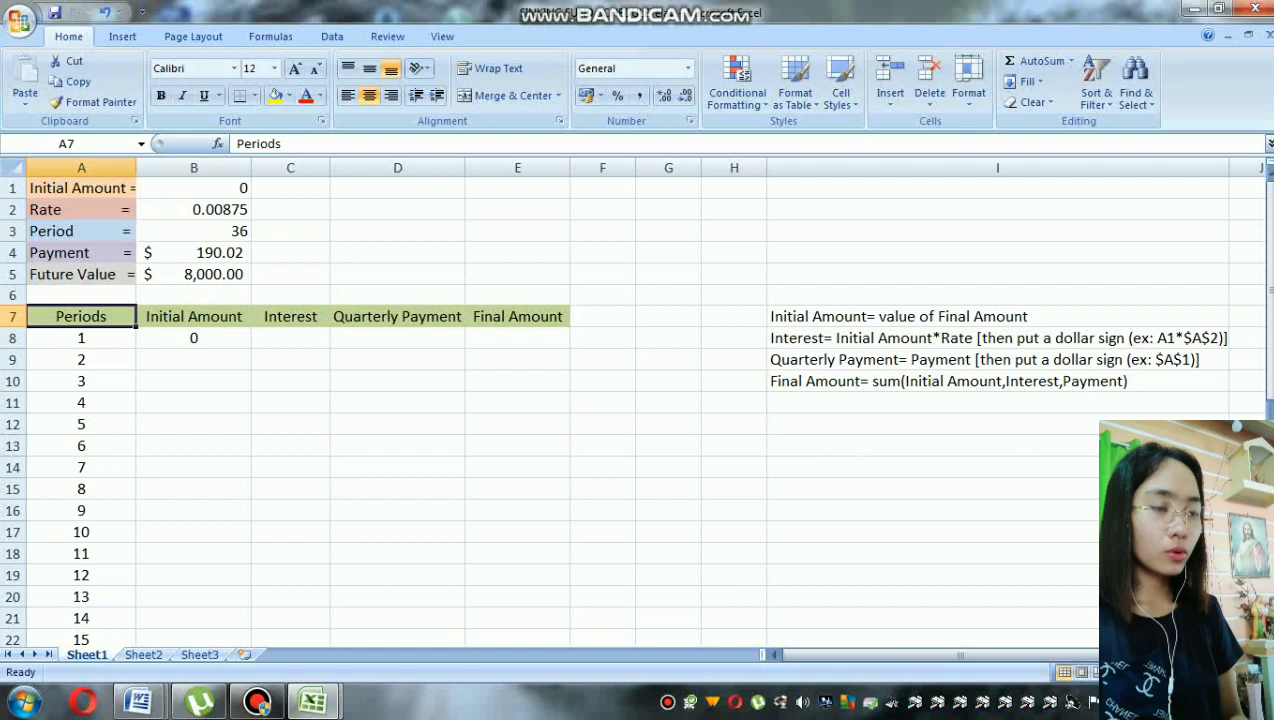
scroll(634, 410, "down", 6)
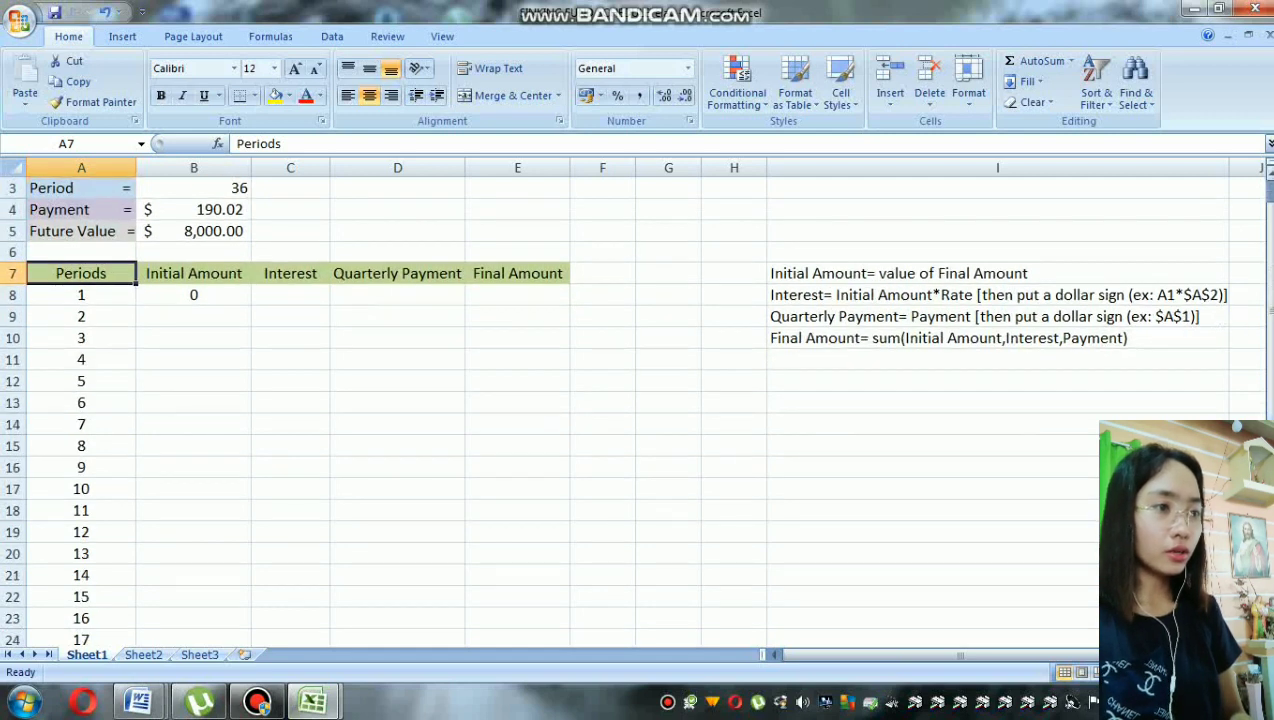
scroll(748, 611, "down", 3)
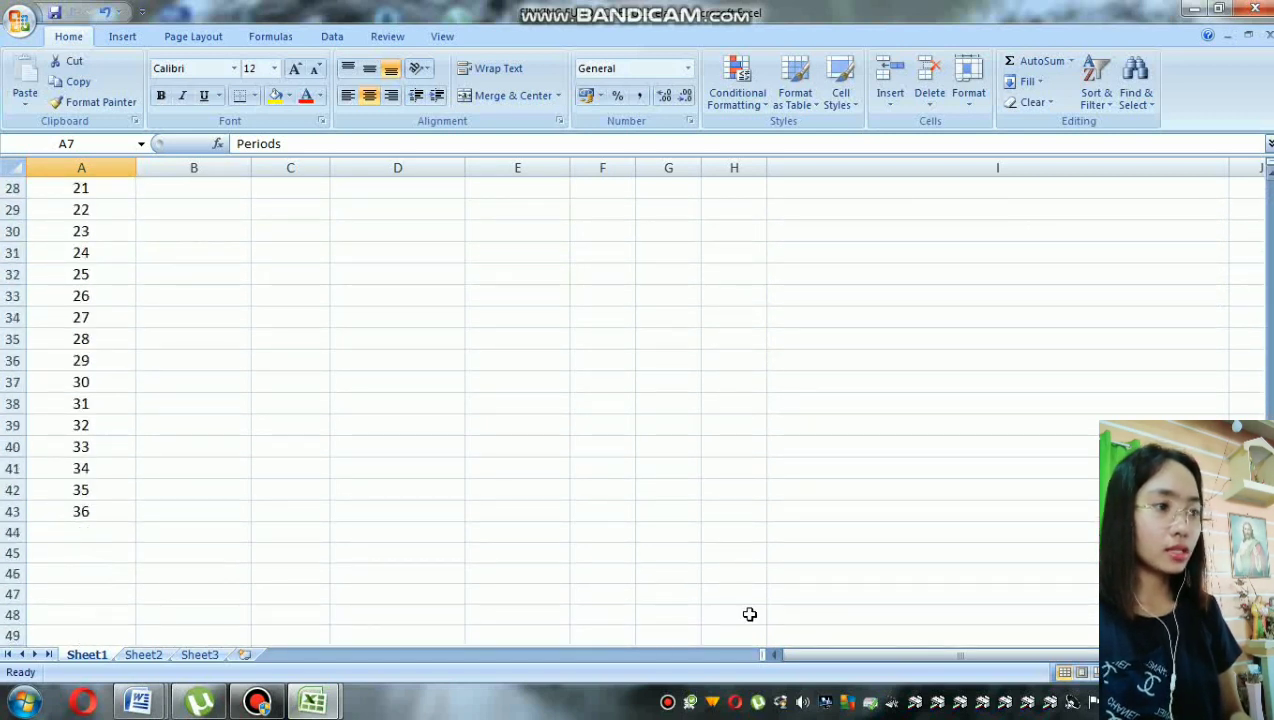
left_click(99, 506)
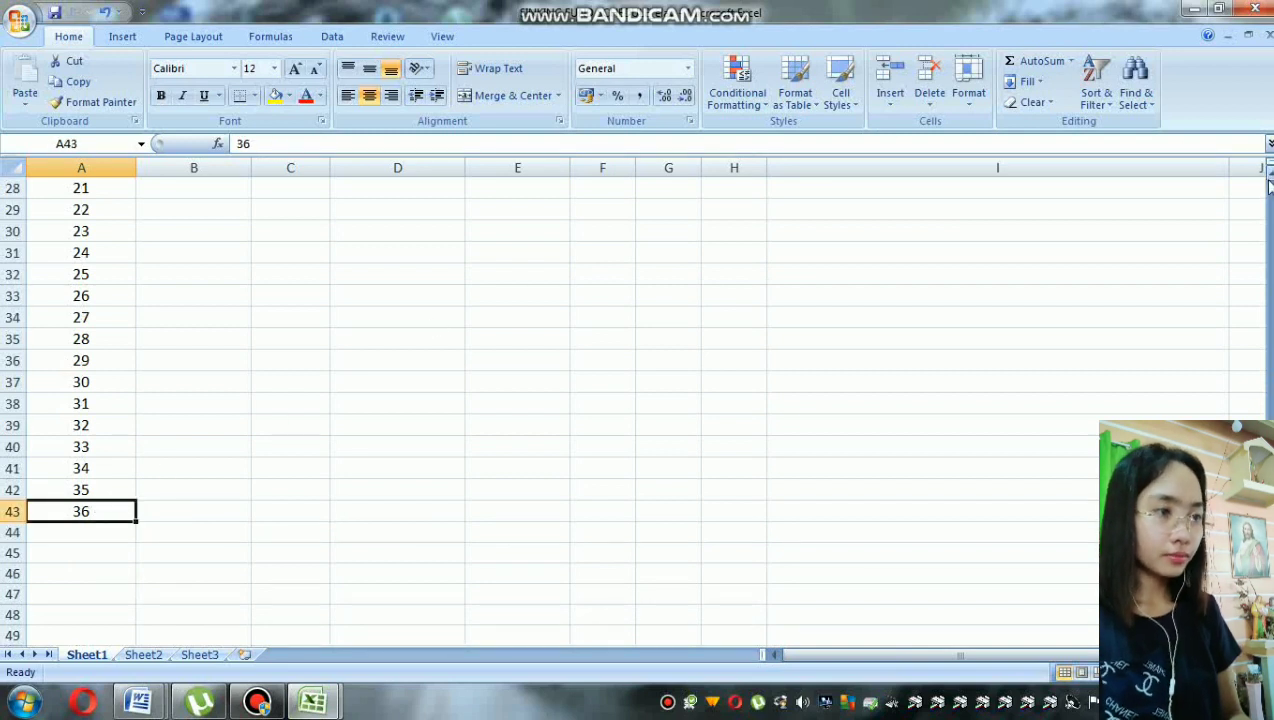
left_click_drag(1266, 172, 1266, 172)
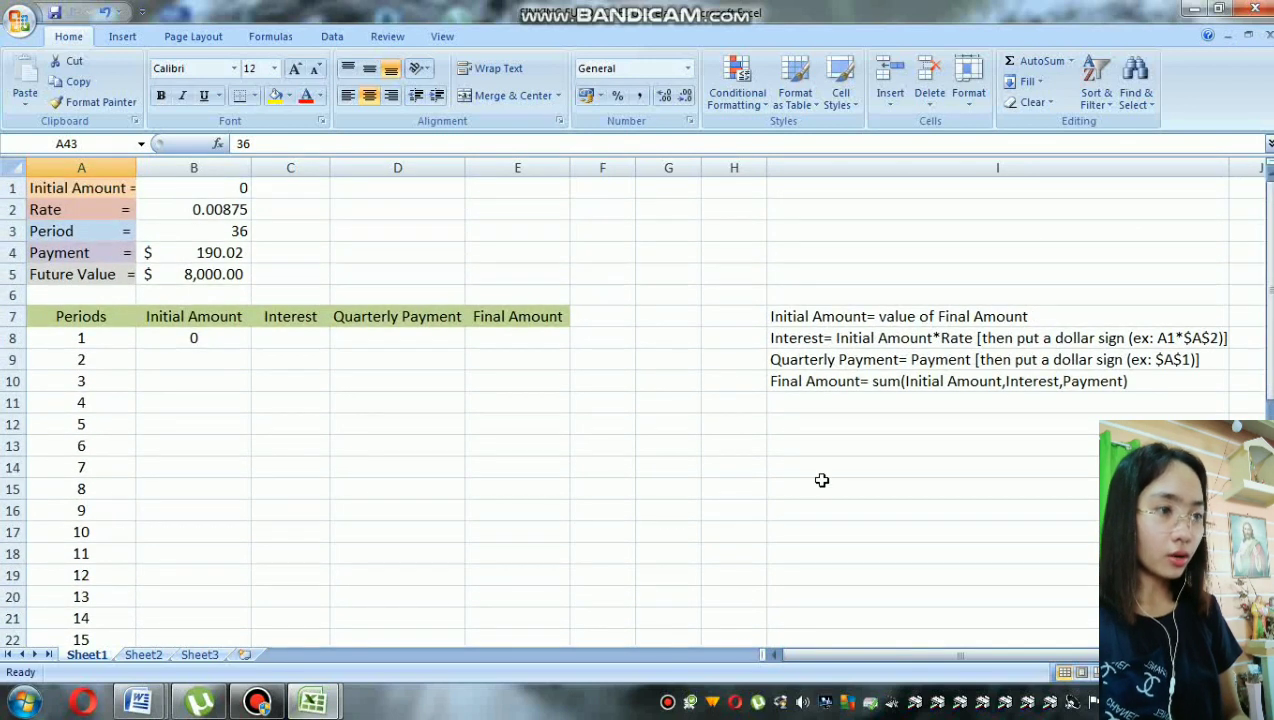
left_click(212, 337)
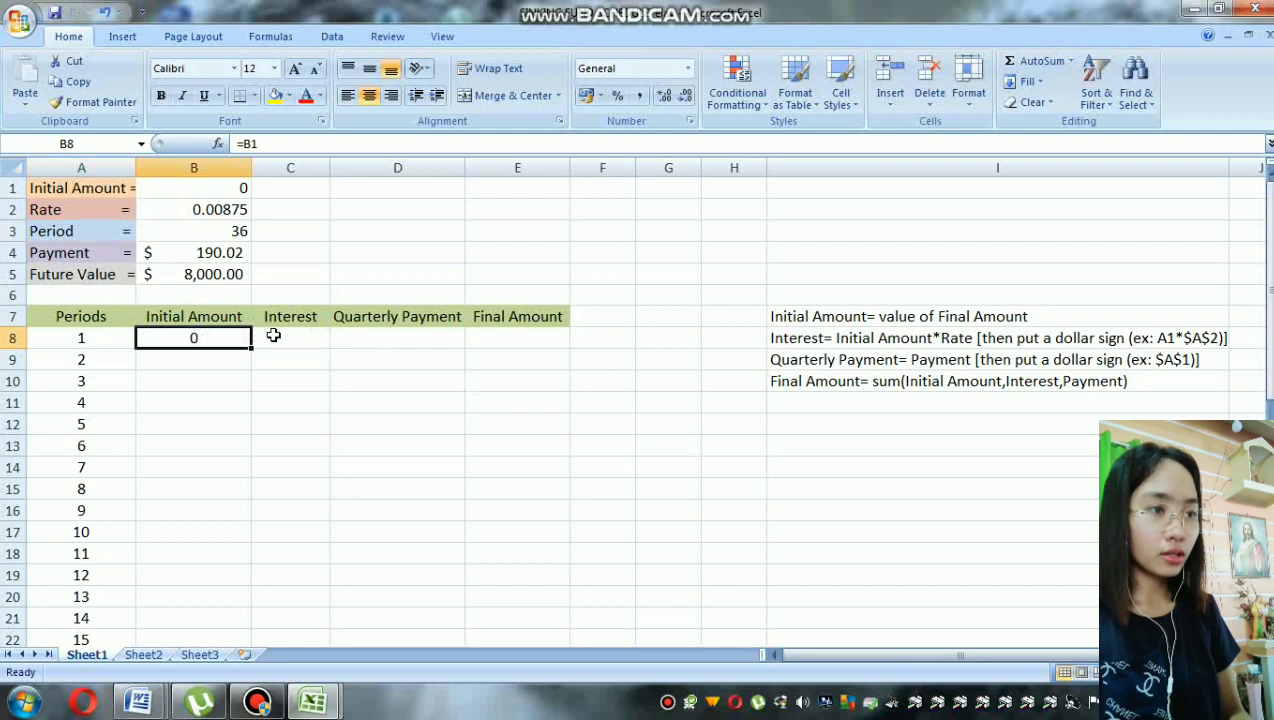
Step: Enter period 1's interest formula in C8, multiplying its initial amount by the rate as =B8*B2
left_click(273, 336)
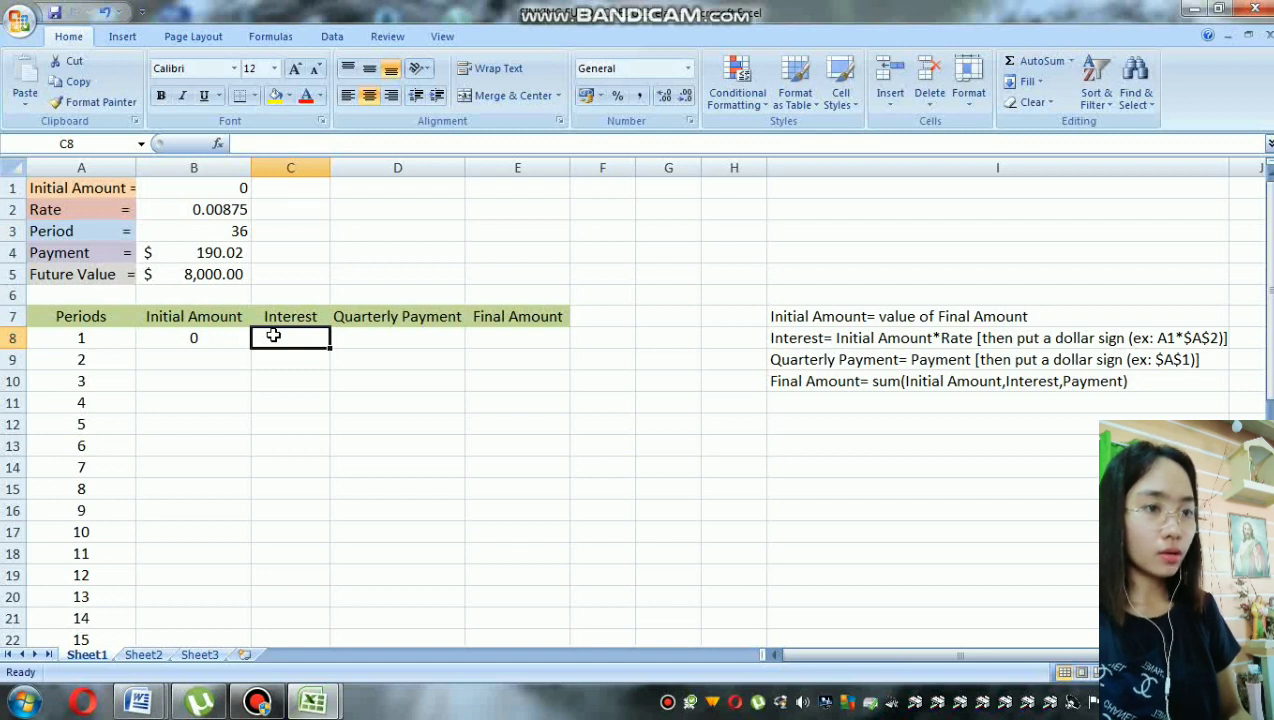
type("=")
left_click(212, 338)
type("*")
left_click(208, 210)
key("Return")
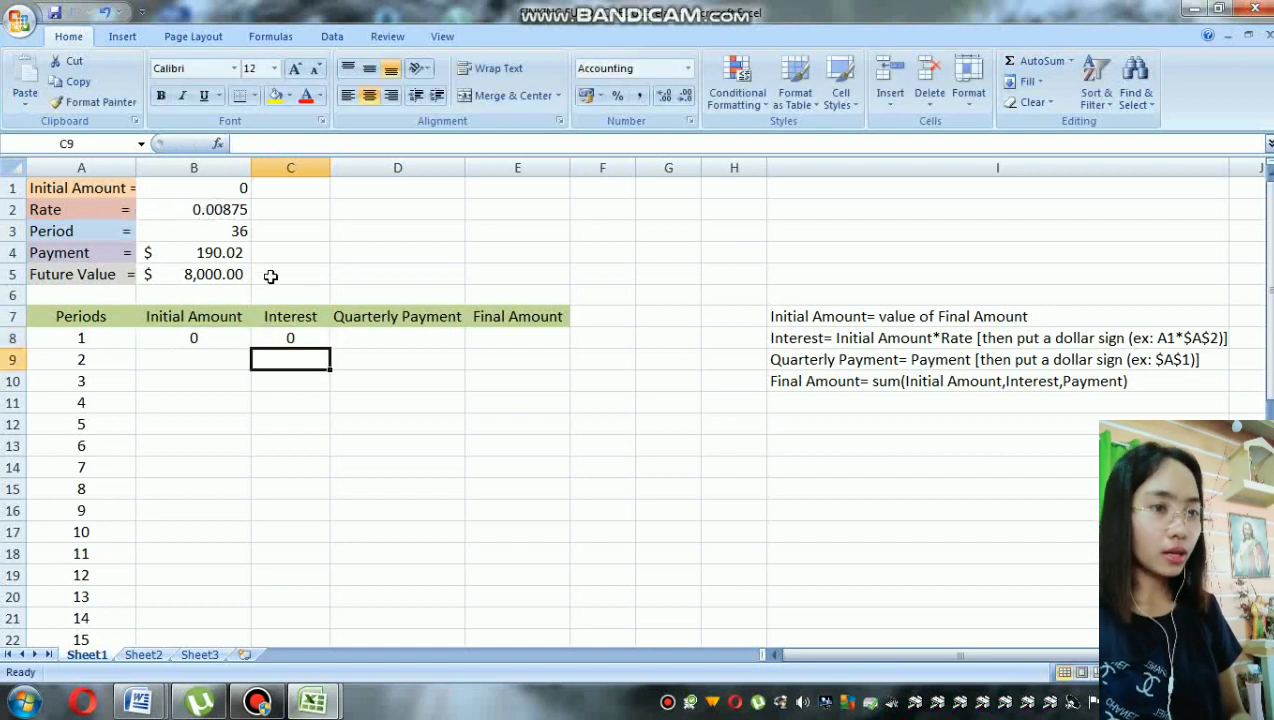
Step: Make the rate reference absolute in period 1's interest formula so it reads =B8*$B$2
left_click(300, 338)
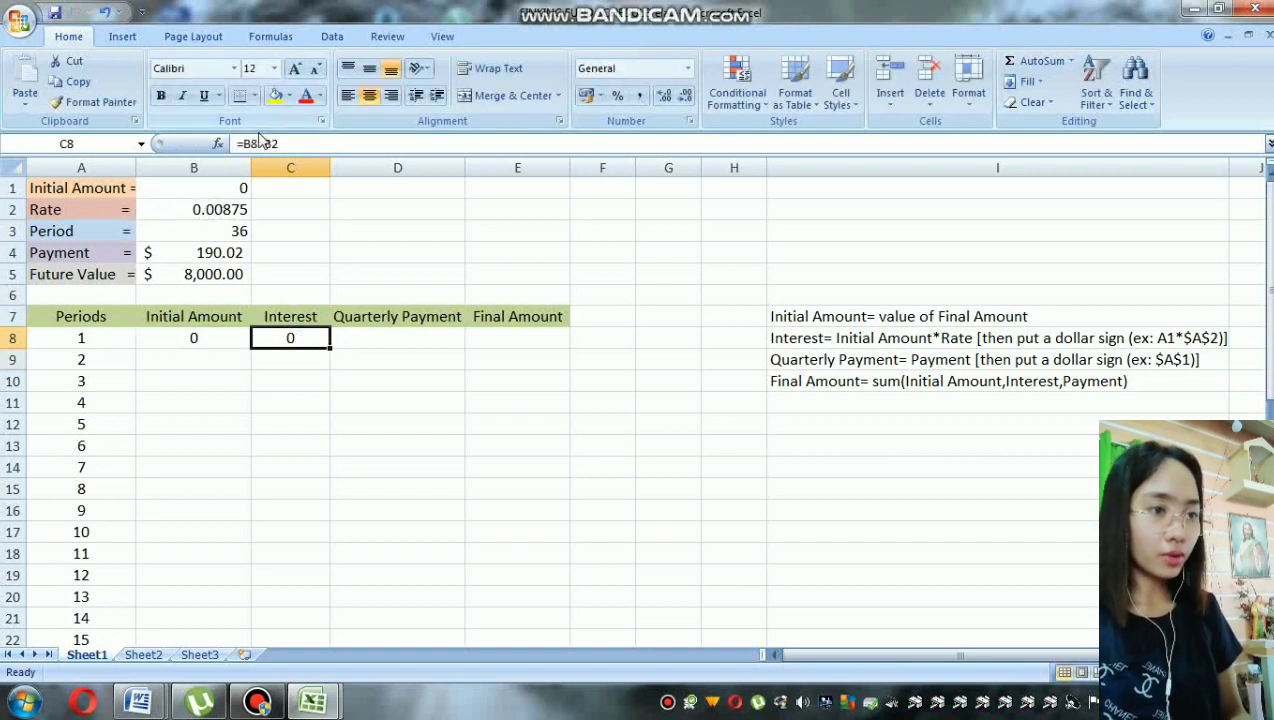
left_click(262, 143)
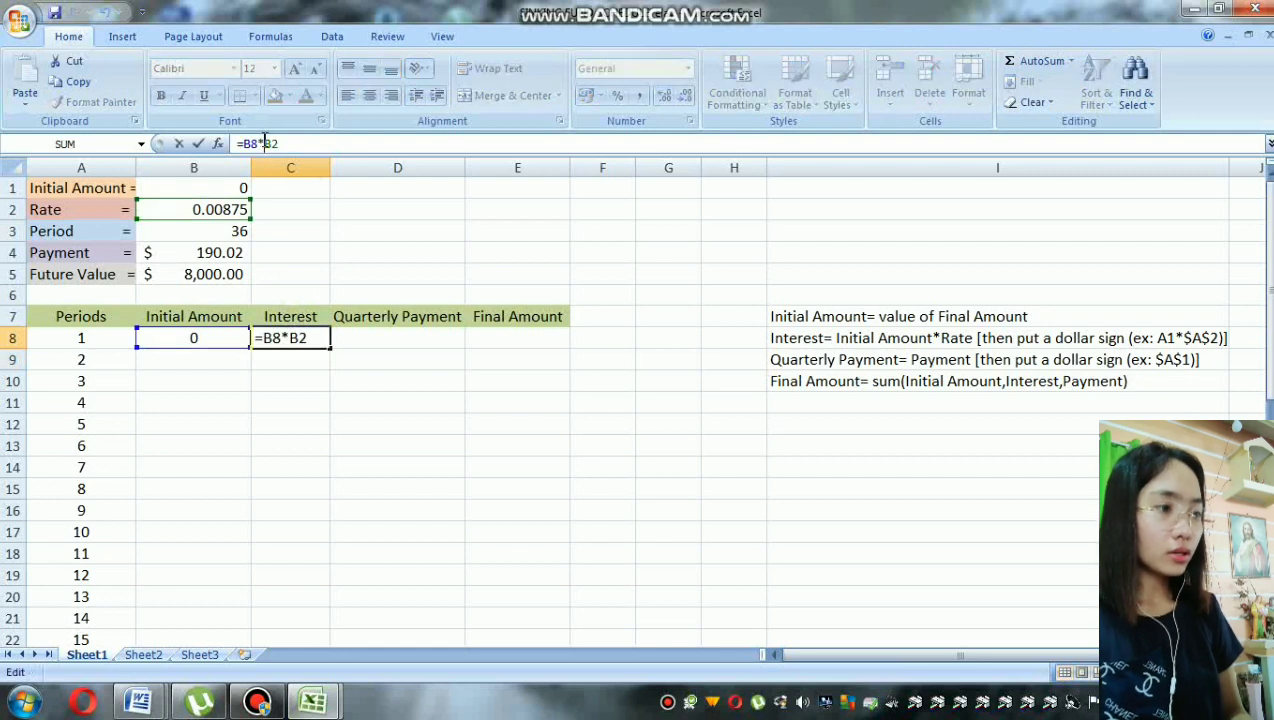
type("$")
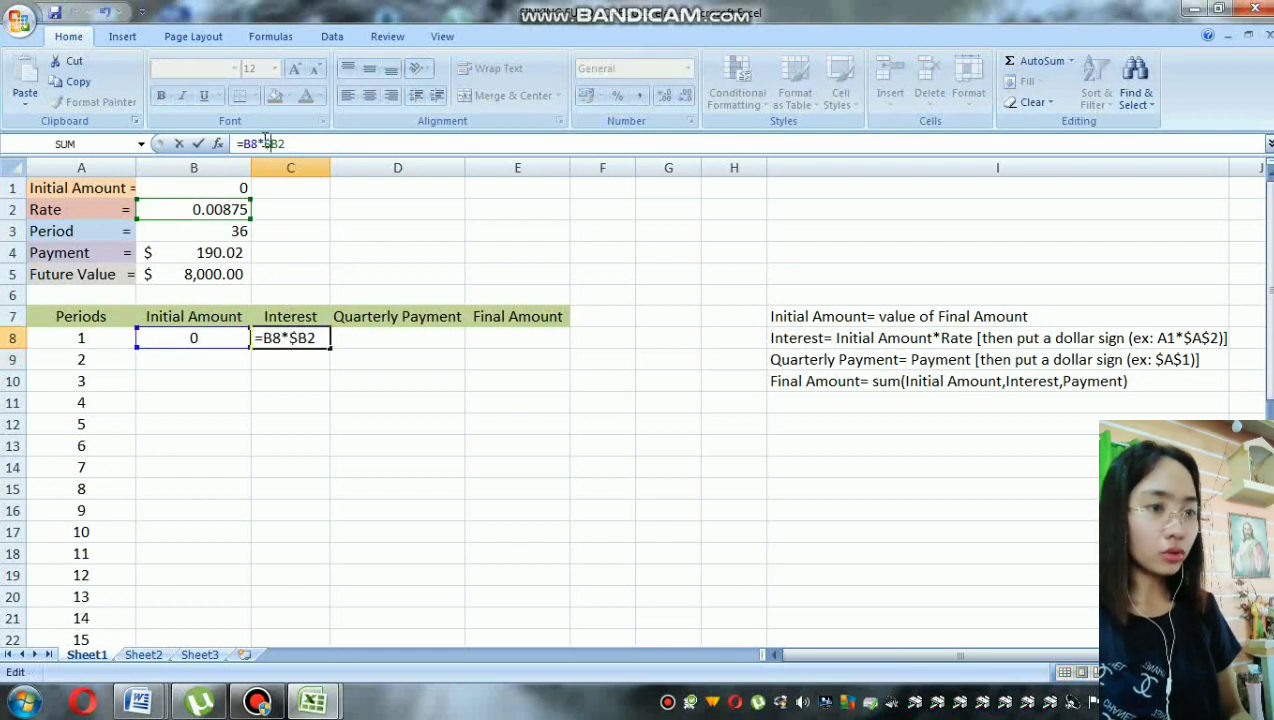
type("$")
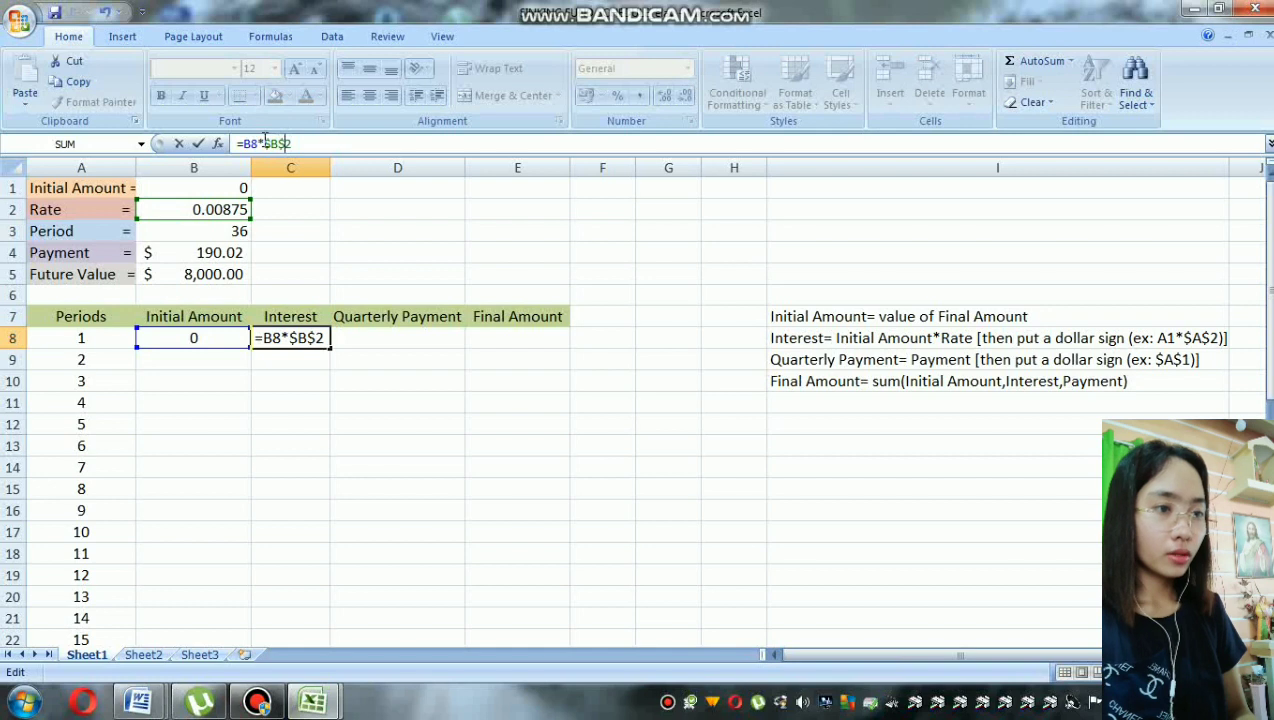
Step: Link period 1's quarterly payment in D8 to the Payment value with =B4
left_click(362, 335)
type("=")
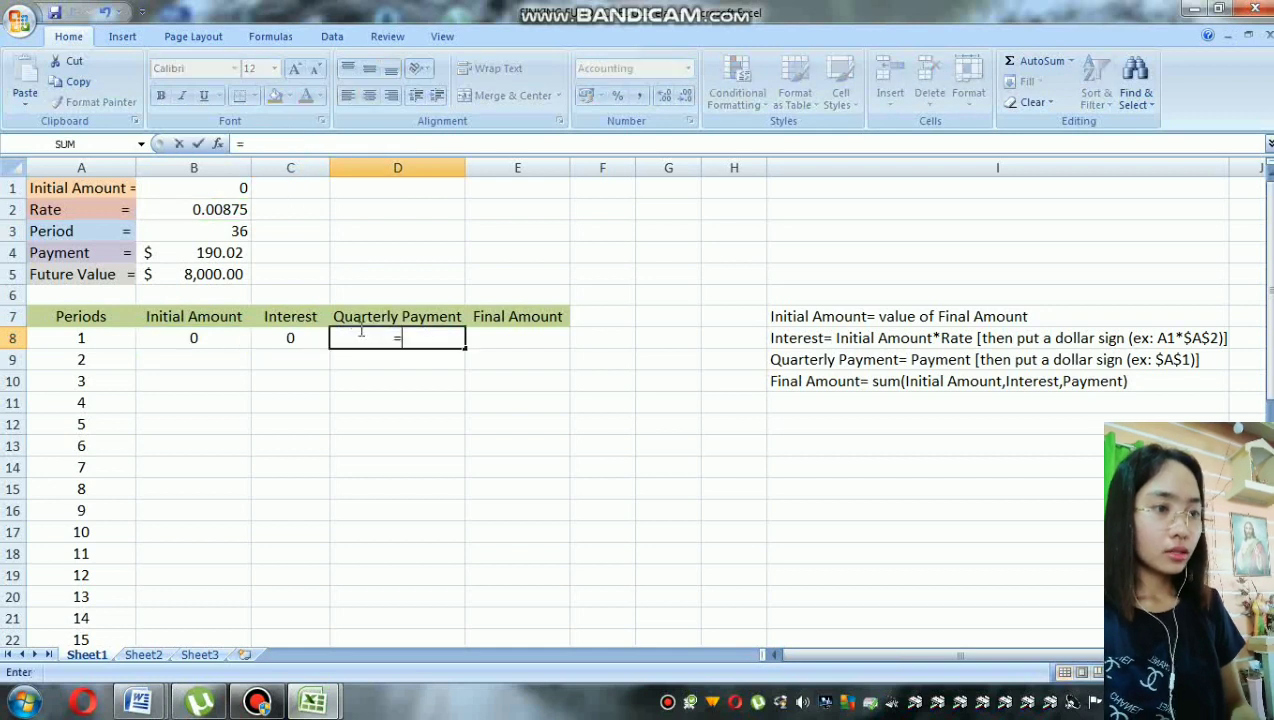
left_click(240, 253)
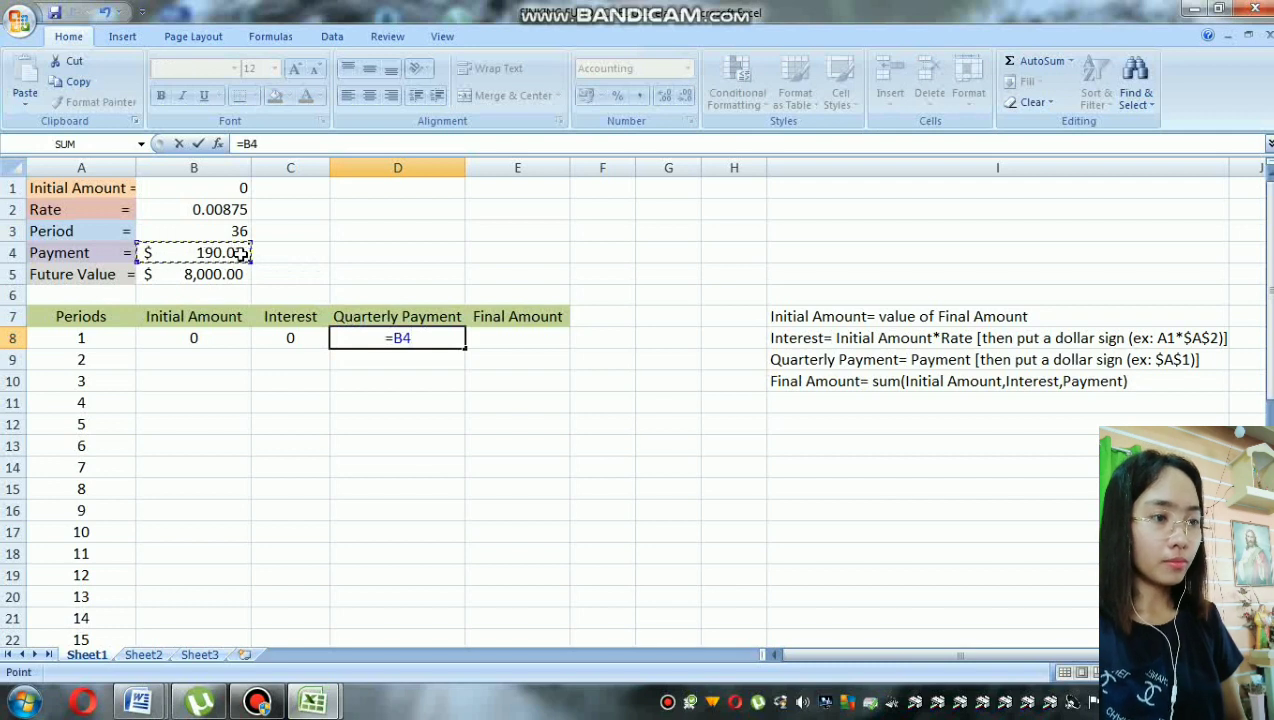
key("Return")
key("Up")
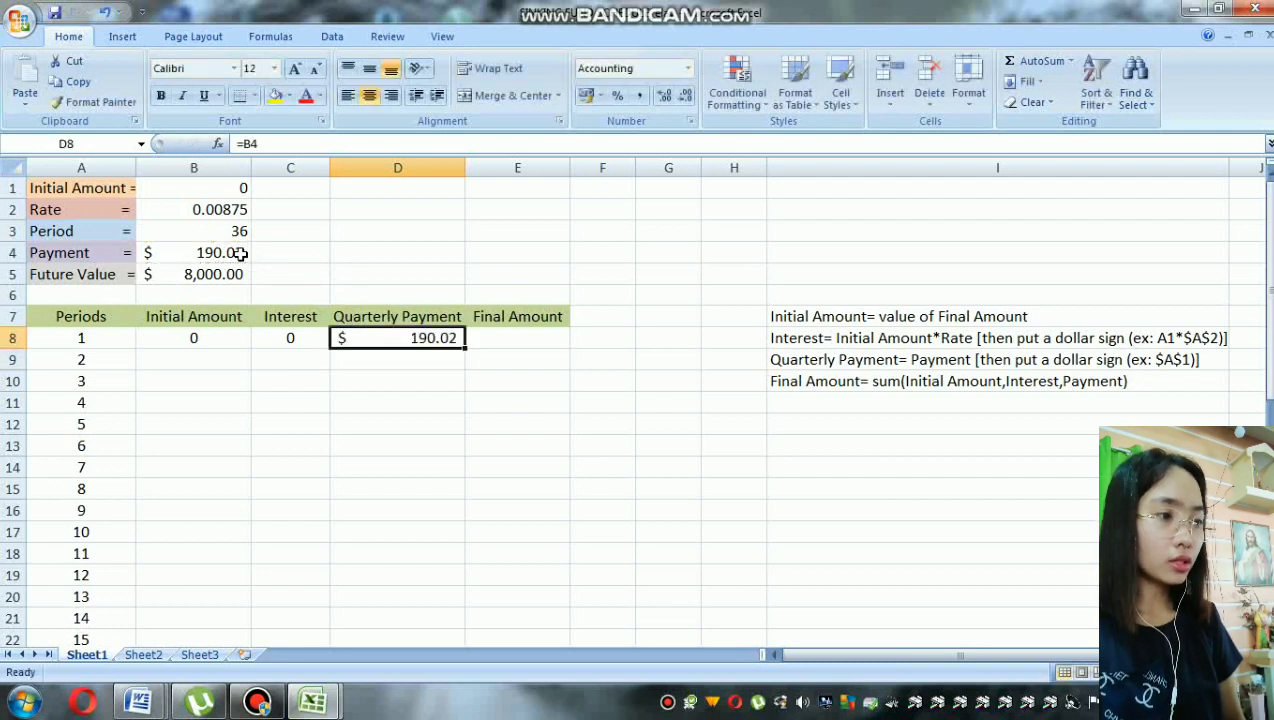
Step: Make the reference in period 1's quarterly payment absolute so the formula reads =$B$4
left_click(250, 142)
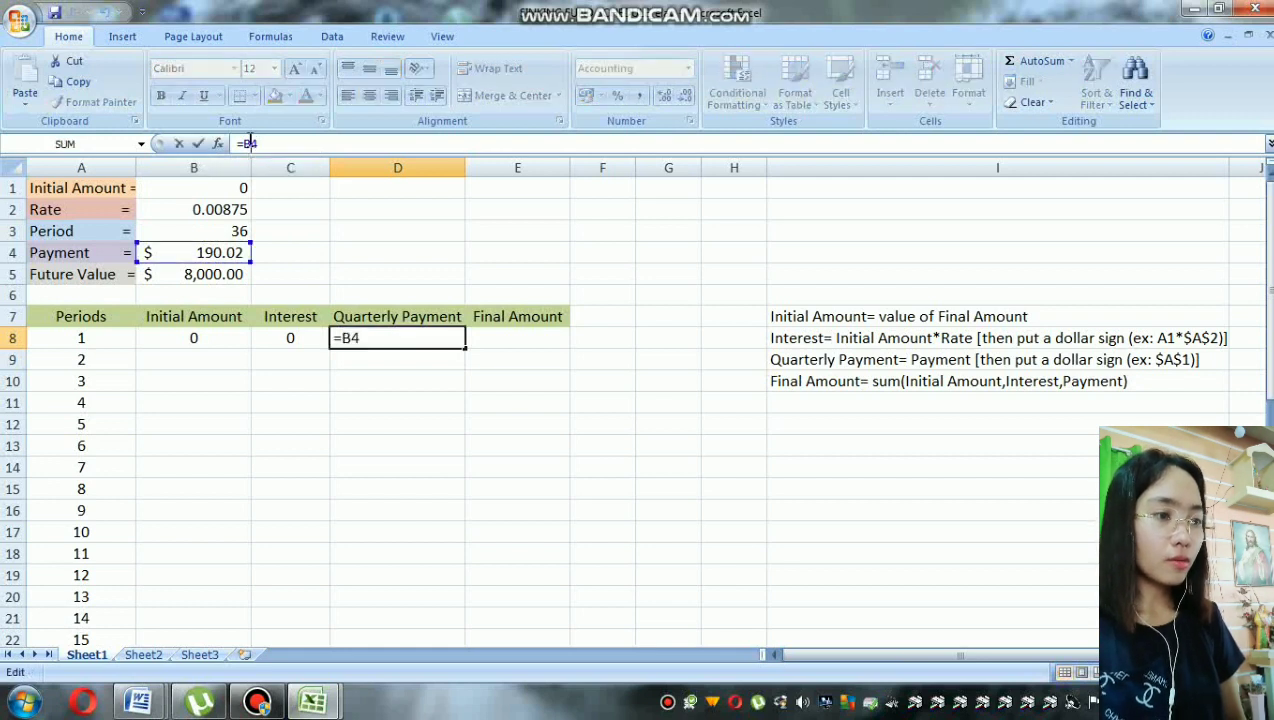
type("$B$")
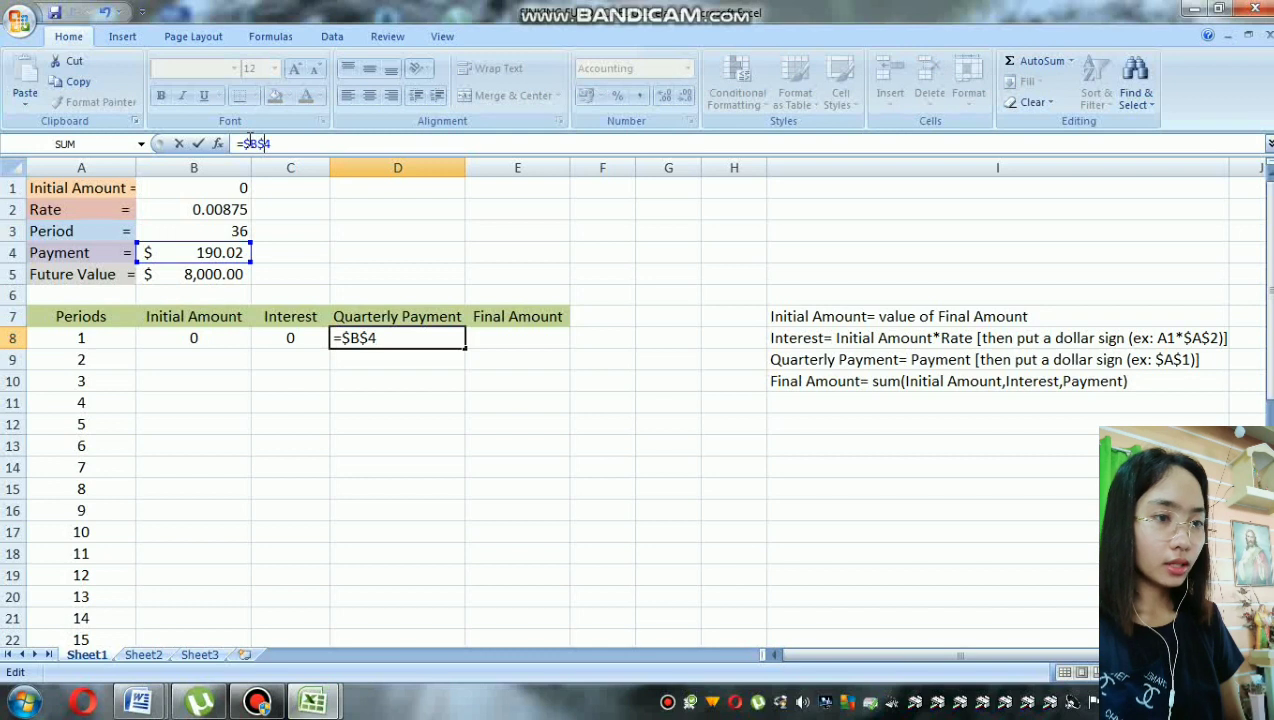
key("Return")
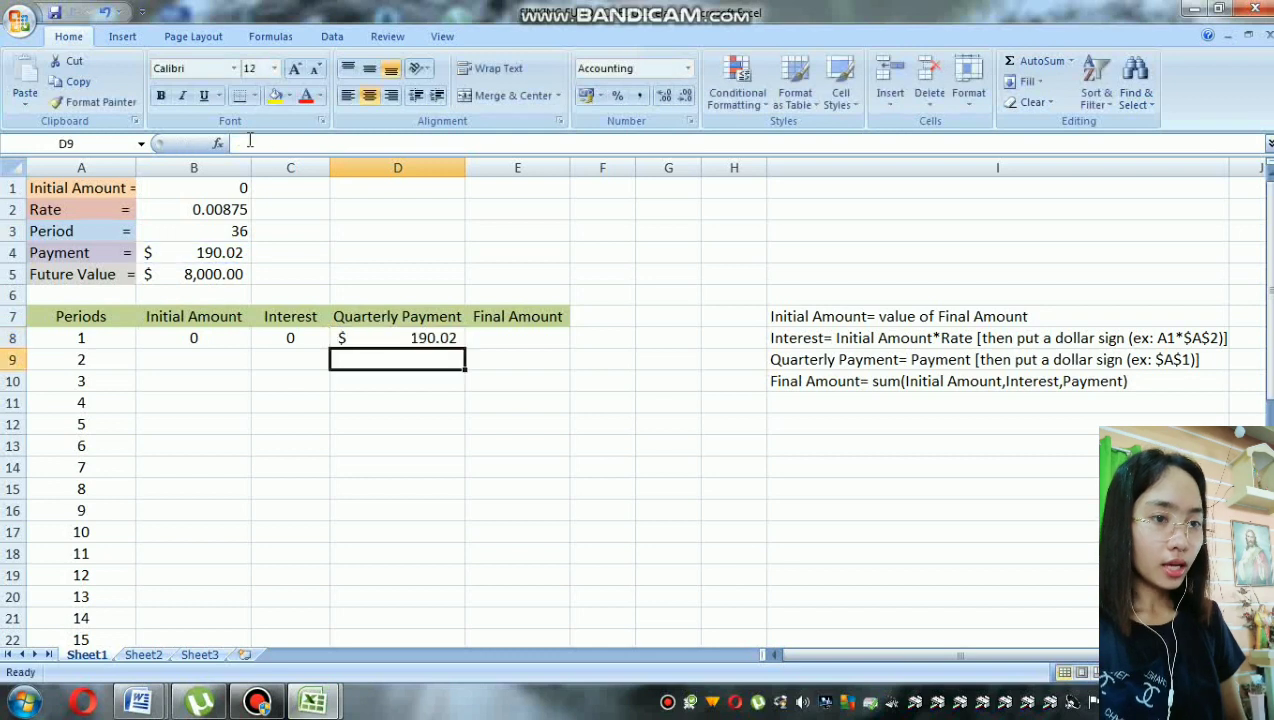
Step: Calculate period 1's final amount in E8 by adding initial amount, interest and payment with =SUM(B8,C8,D8)
key("Right")
key("Up")
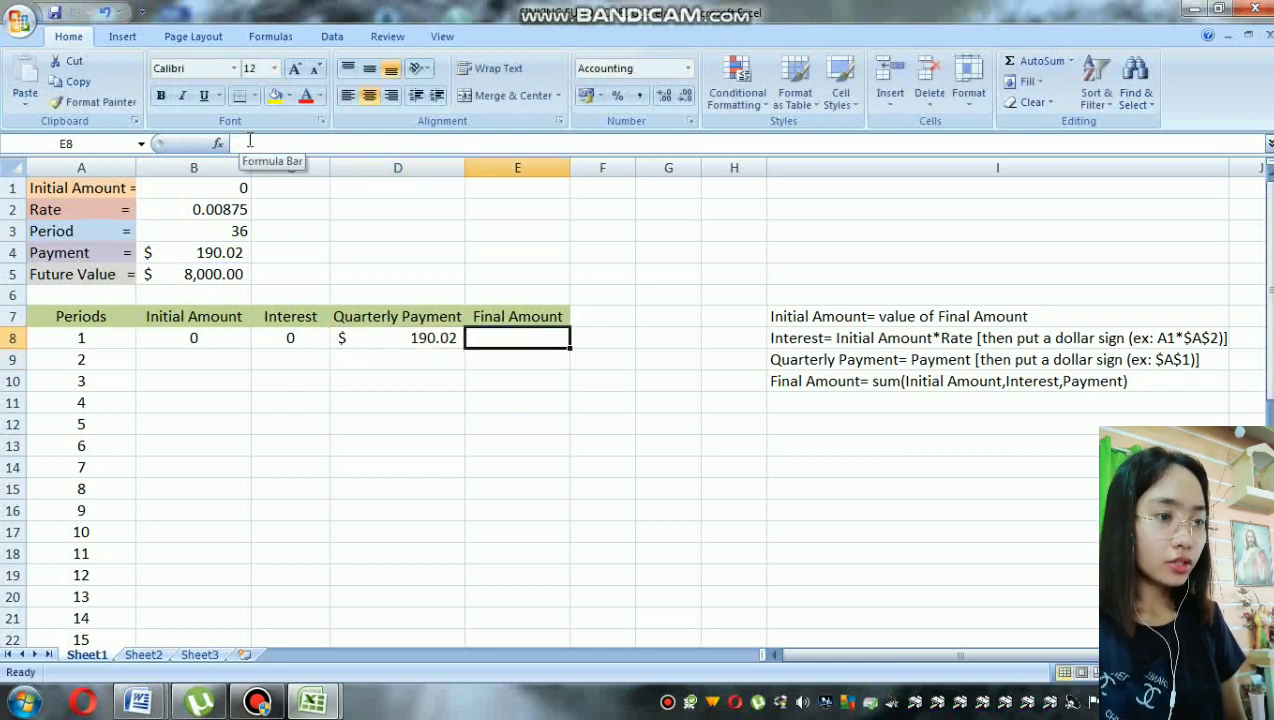
type("=sum")
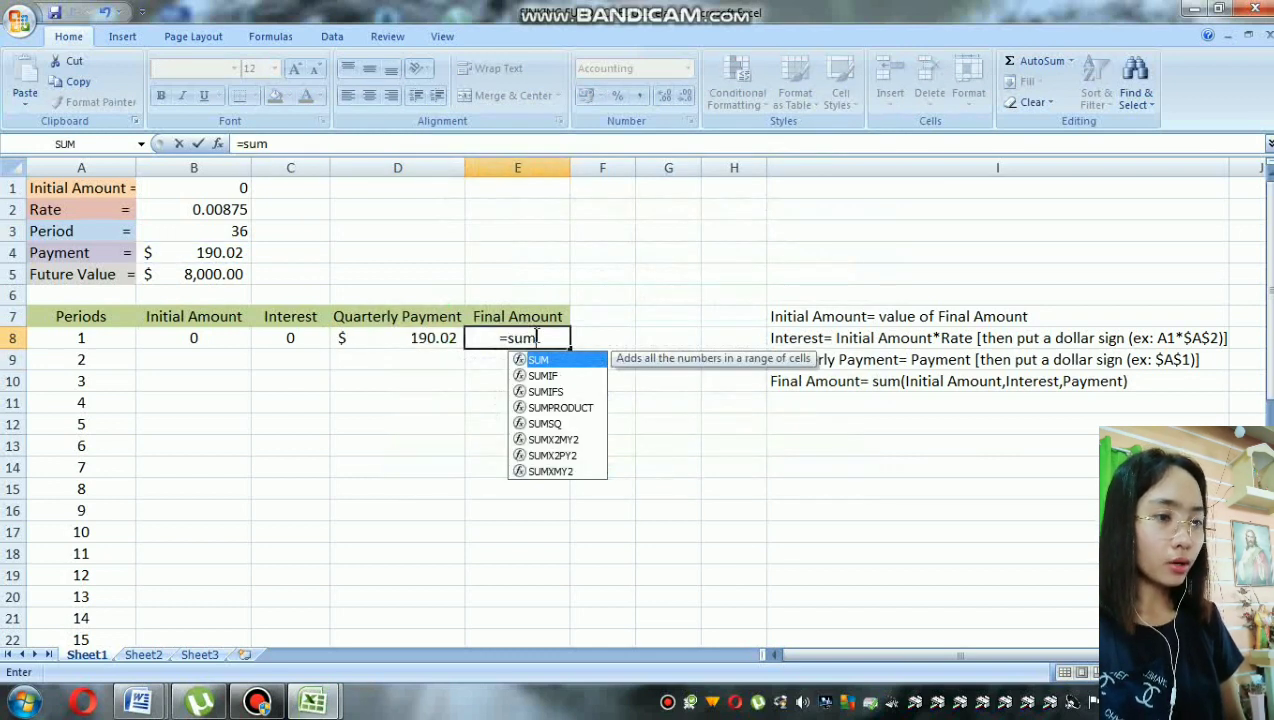
left_click(537, 337)
type("(")
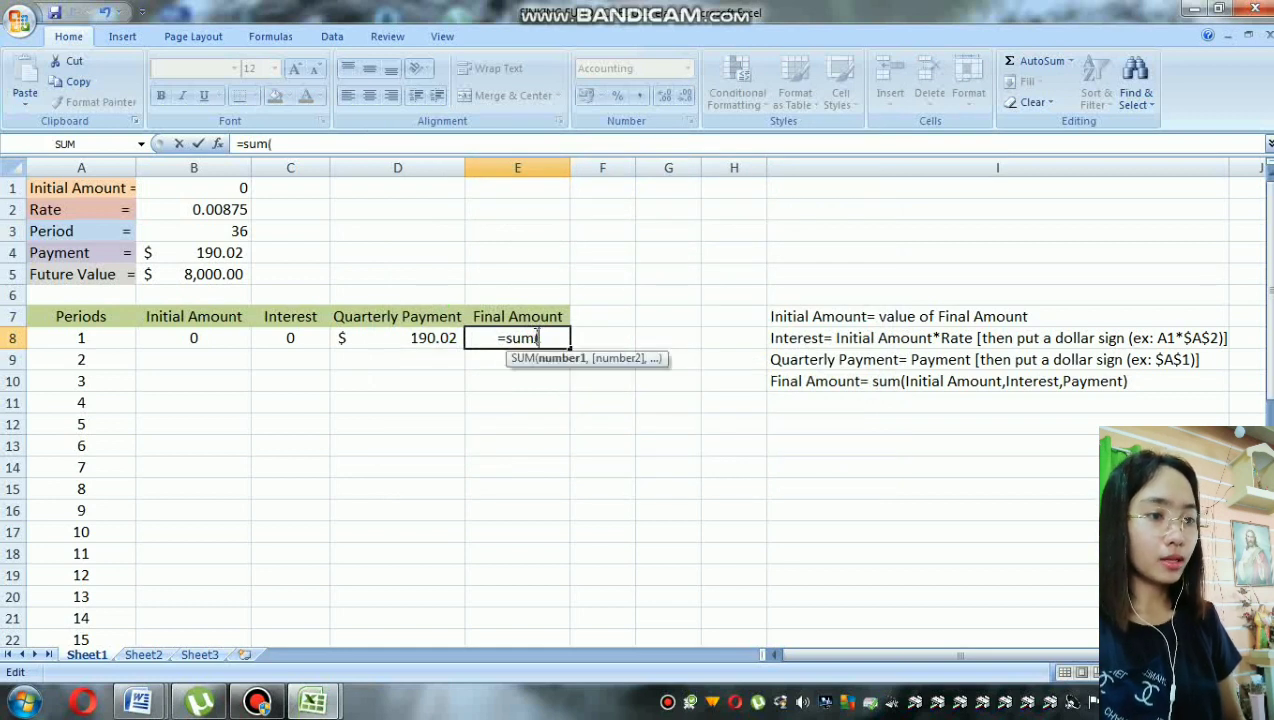
left_click(235, 337)
type(",")
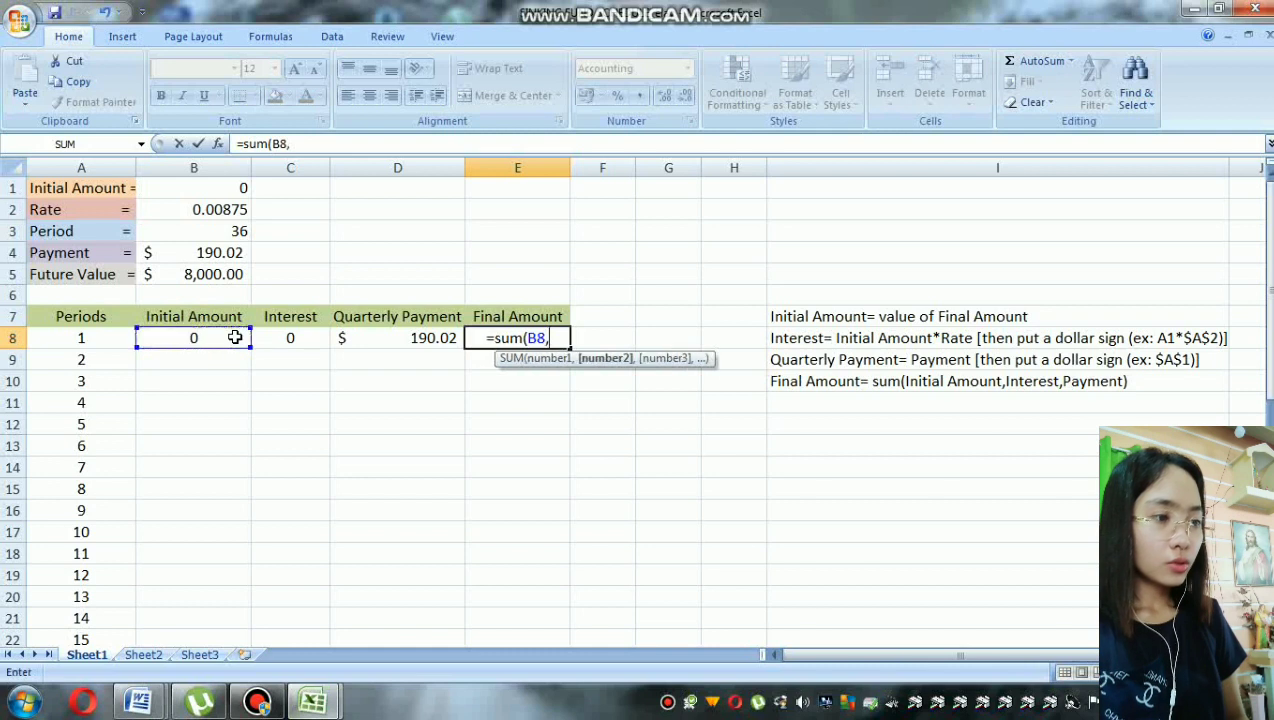
left_click(294, 339)
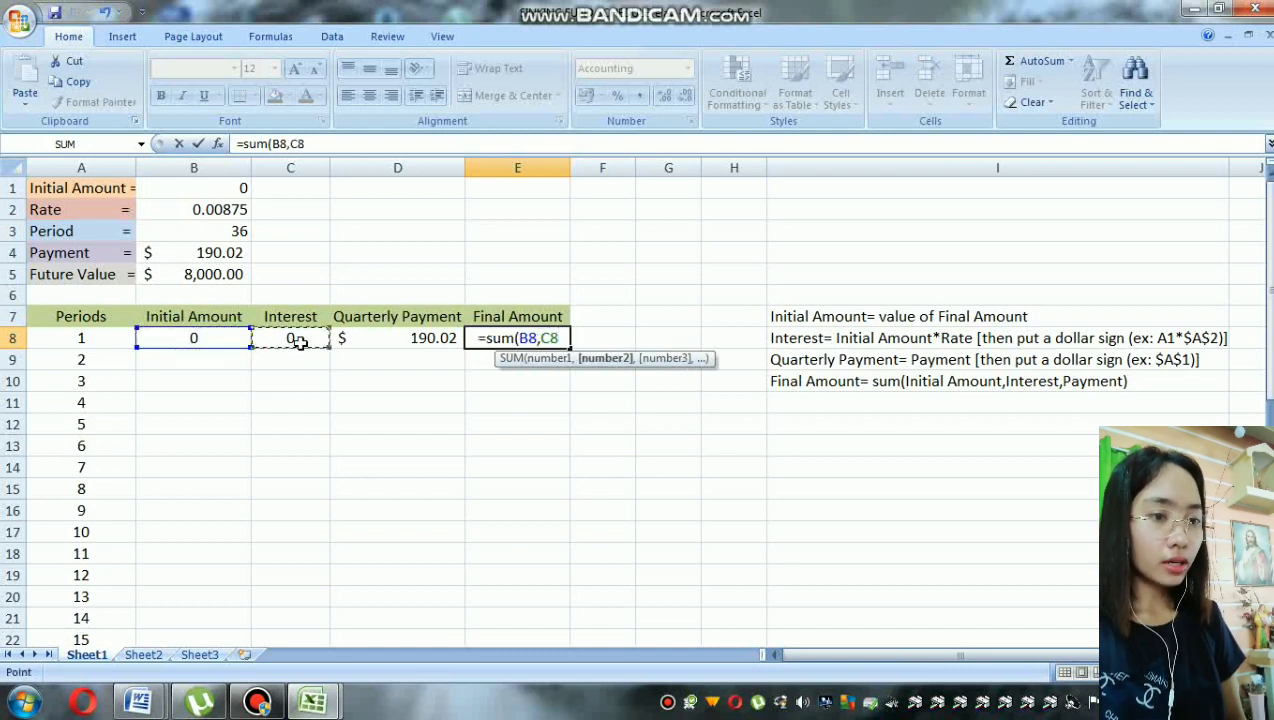
type(",")
left_click(343, 340)
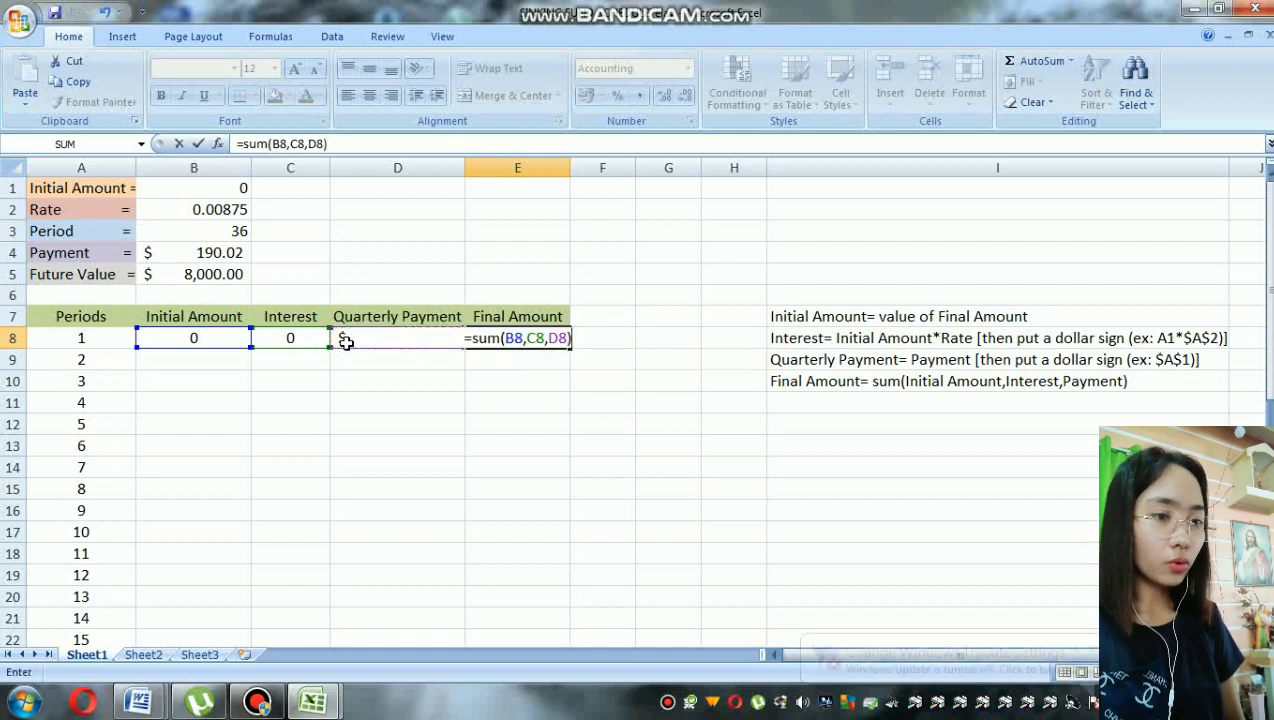
key("Return")
Step: Link period 2's initial amount in B9 to period 1's final amount with =E8
key("Left")
key("Left")
key("Left")
type("=")
left_click(483, 339)
key("Return")
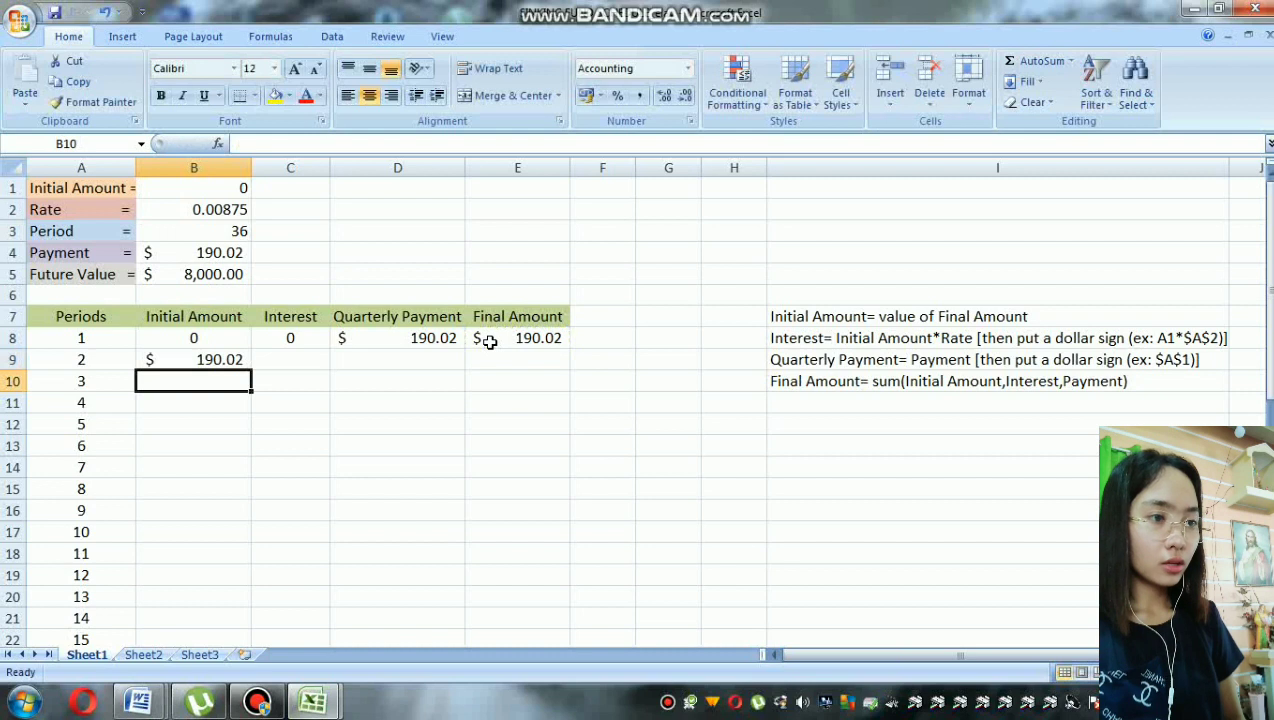
Step: Copy period 1's interest, quarterly payment and final amount formulas down into the period 2 row
key("Up")
key("Right")
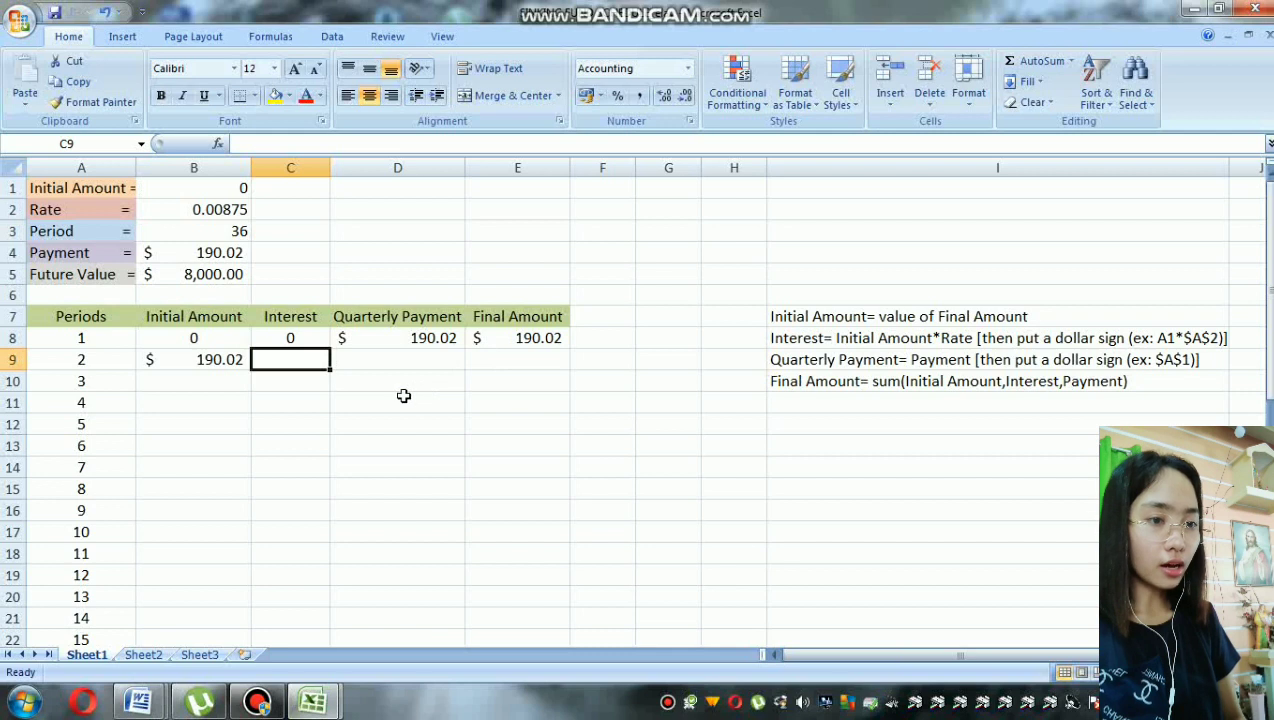
left_click(319, 338)
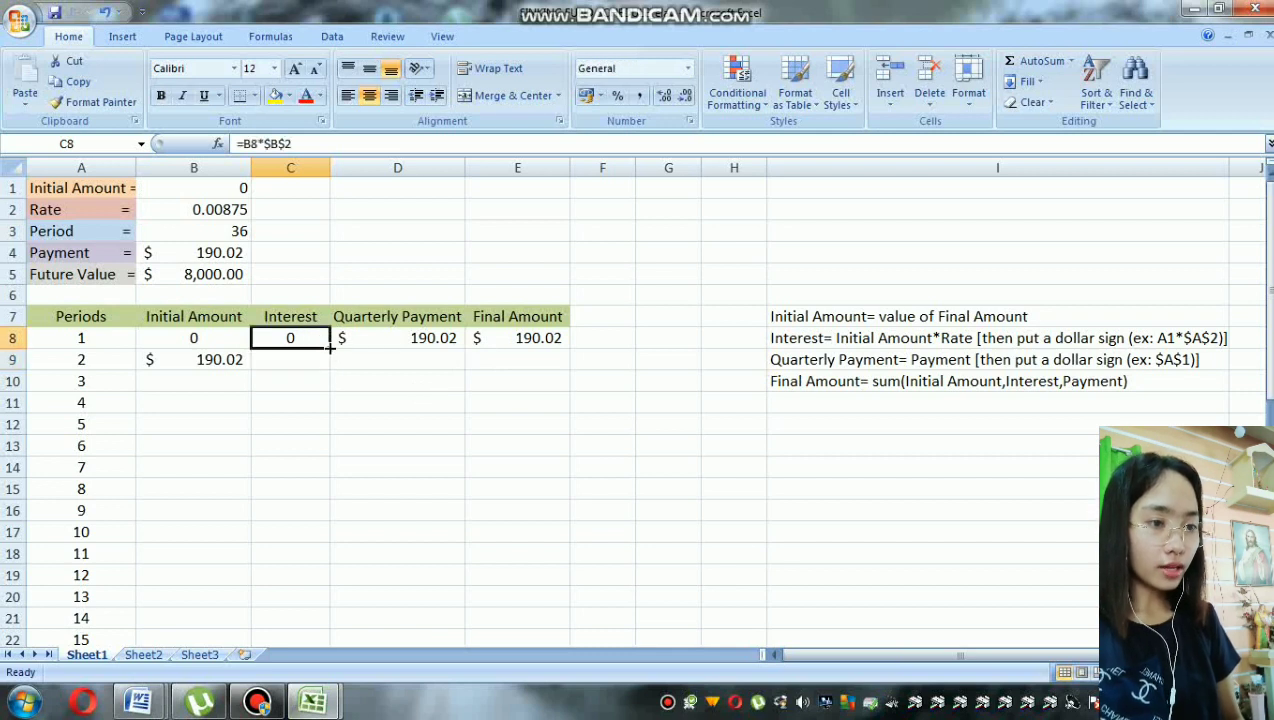
left_click_drag(329, 346, 331, 368)
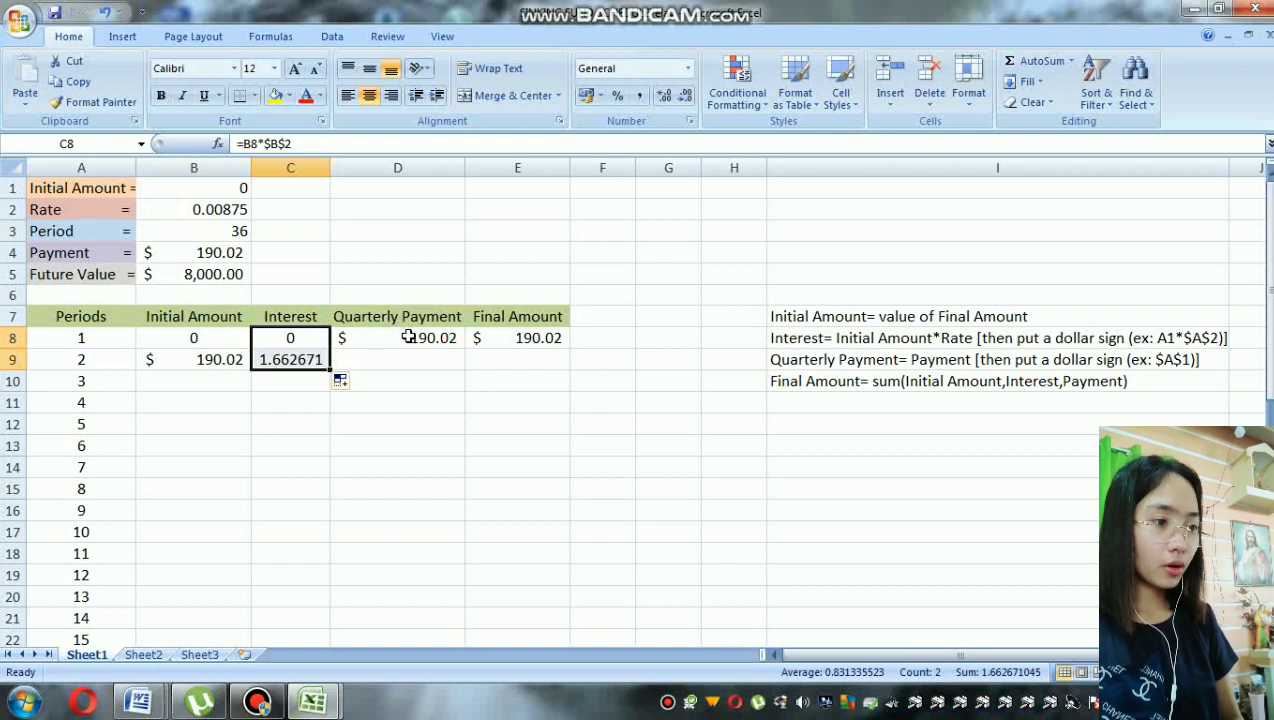
left_click(408, 338)
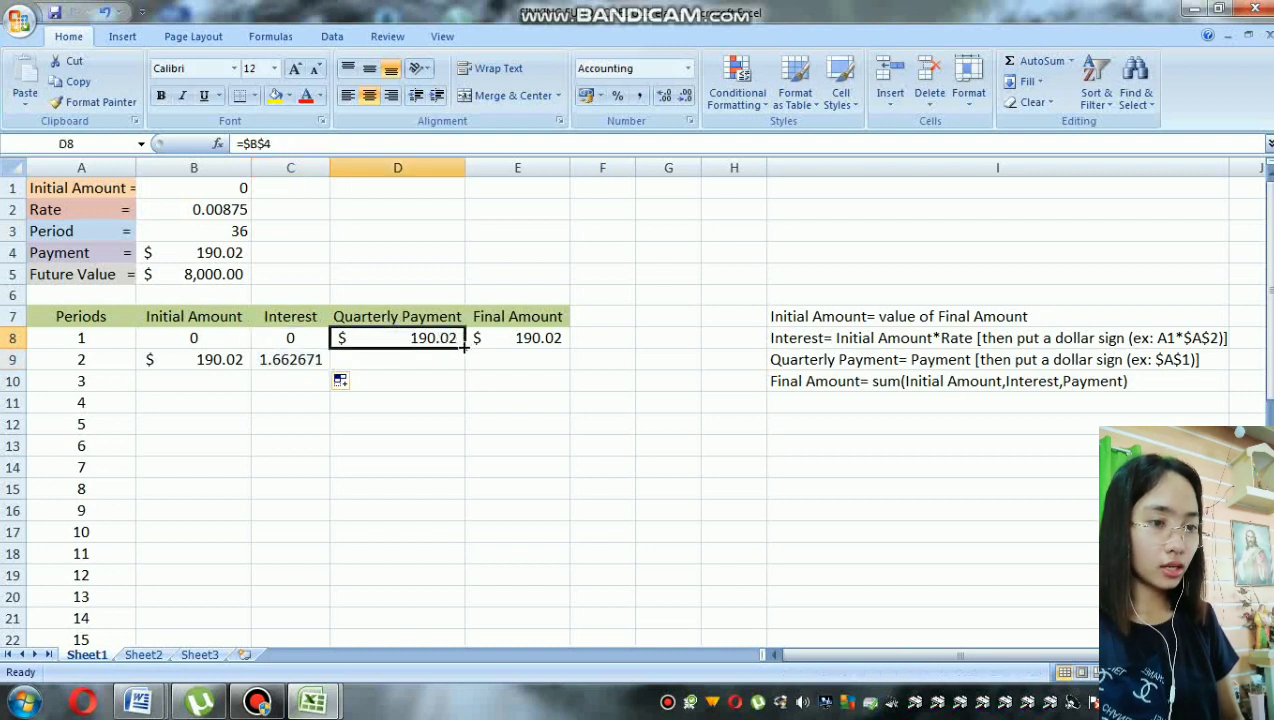
left_click_drag(463, 346, 464, 369)
left_click(540, 338)
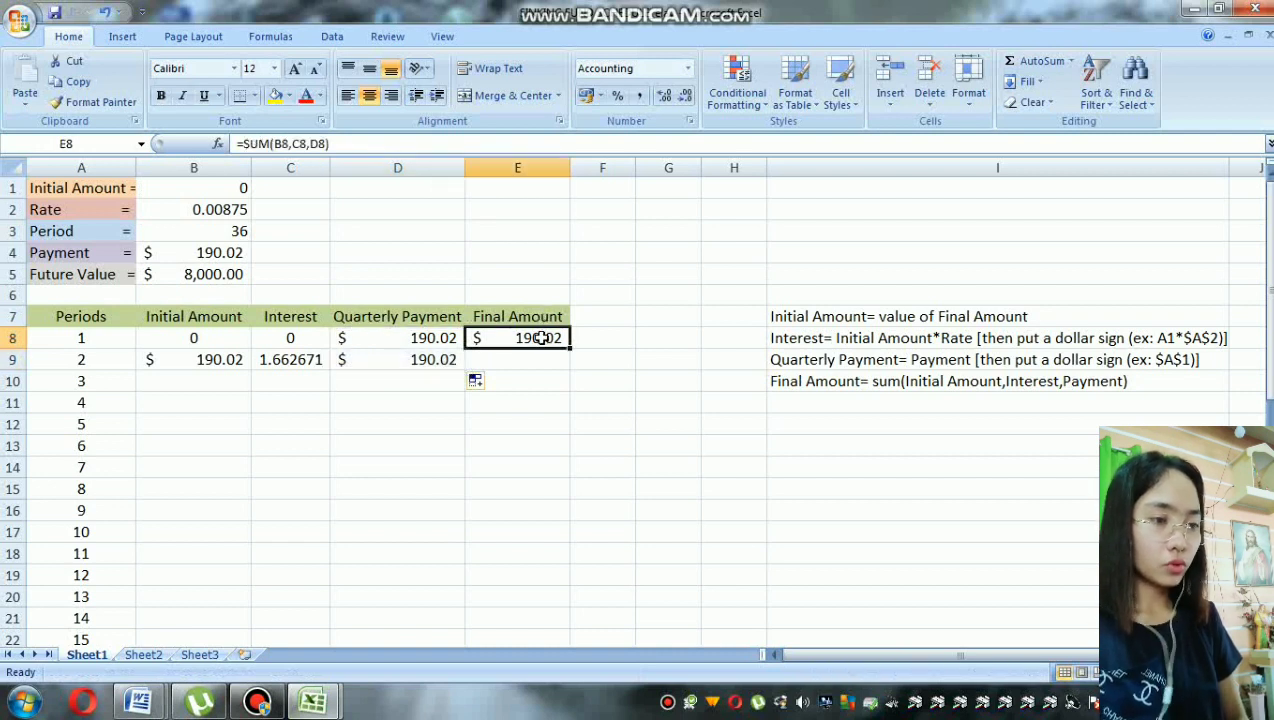
left_click_drag(568, 346, 572, 368)
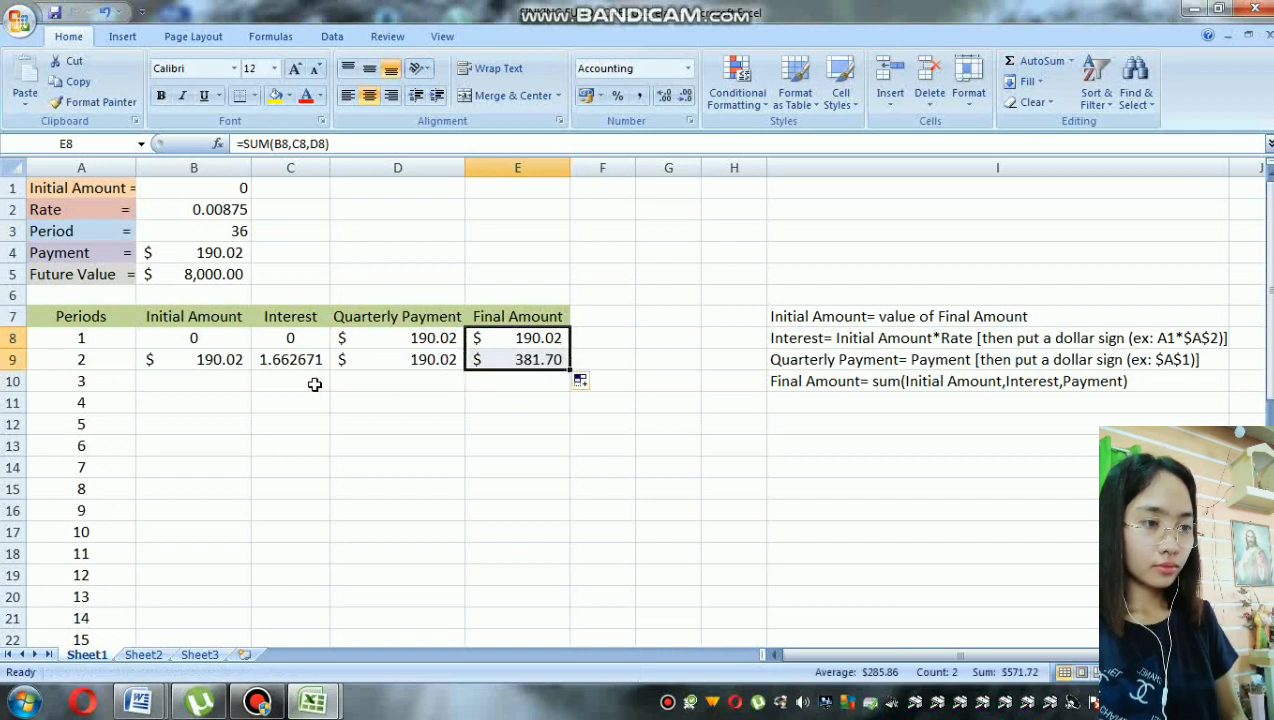
Step: Copy period 2's initial amount, interest, quarterly payment and final amount formulas down into the period 3 row
left_click(219, 362)
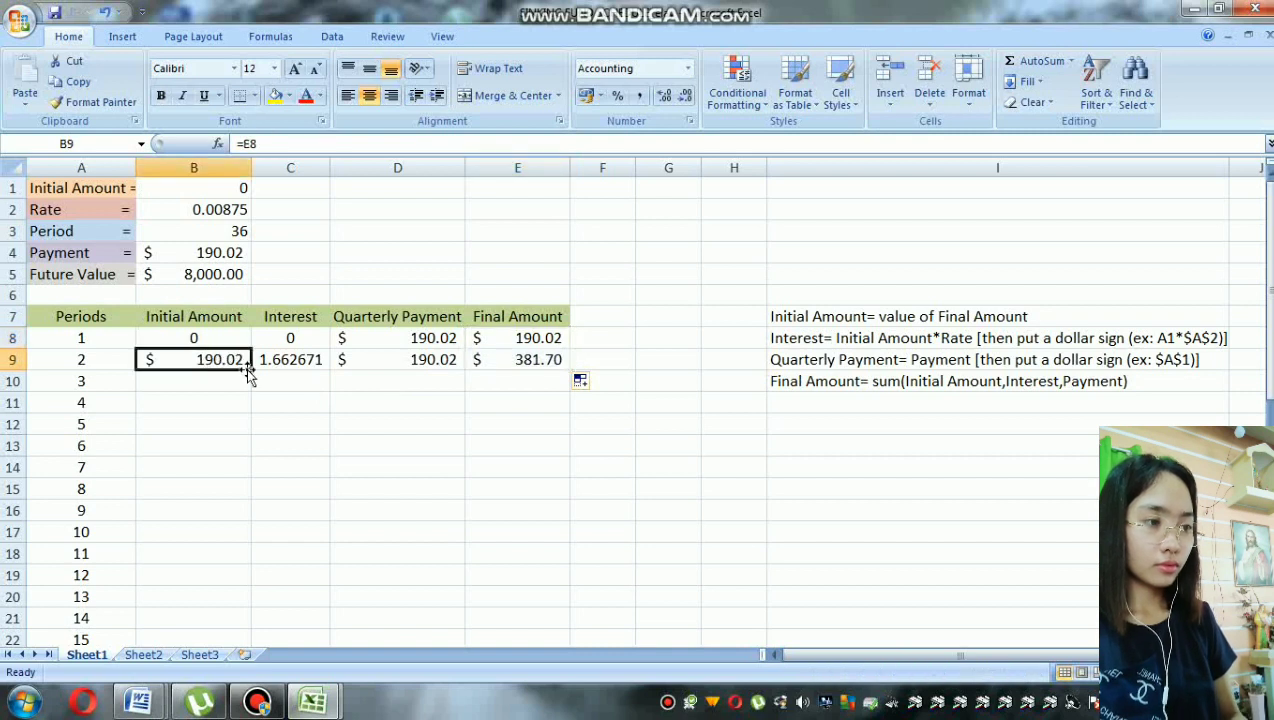
left_click_drag(251, 369, 251, 390)
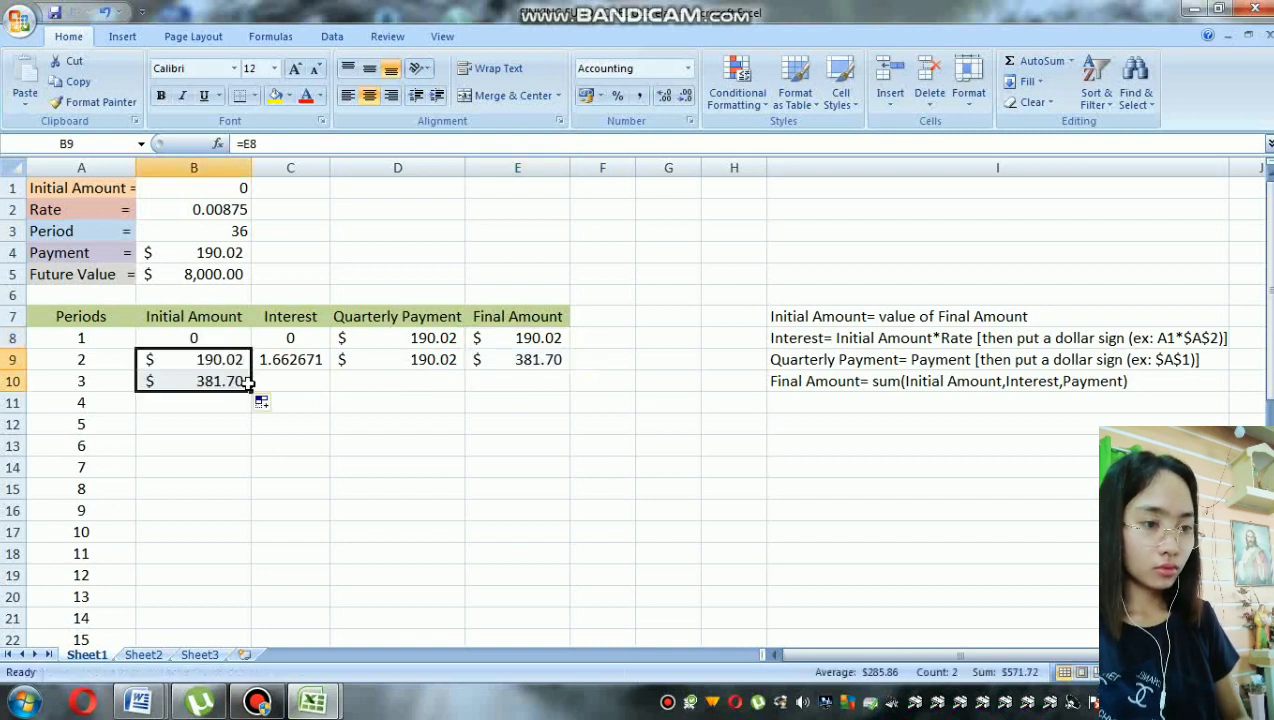
left_click(293, 362)
left_click_drag(329, 370, 332, 391)
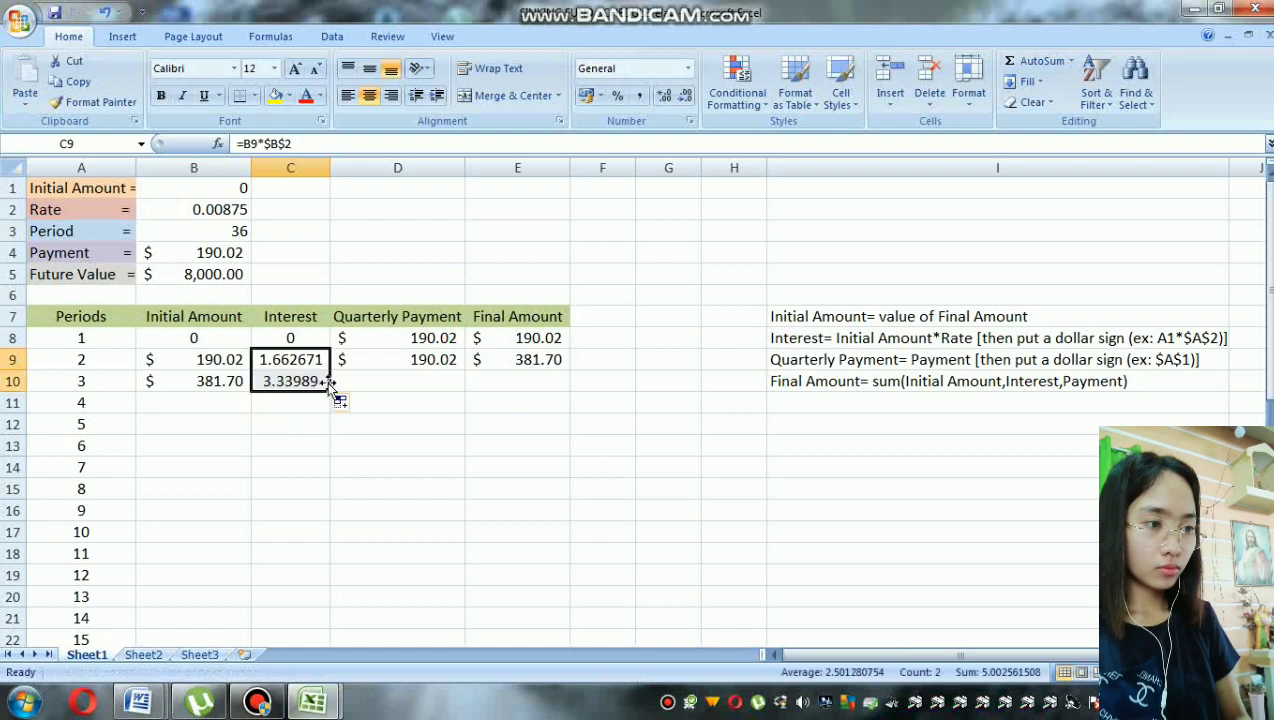
left_click(403, 360)
left_click_drag(464, 370, 466, 392)
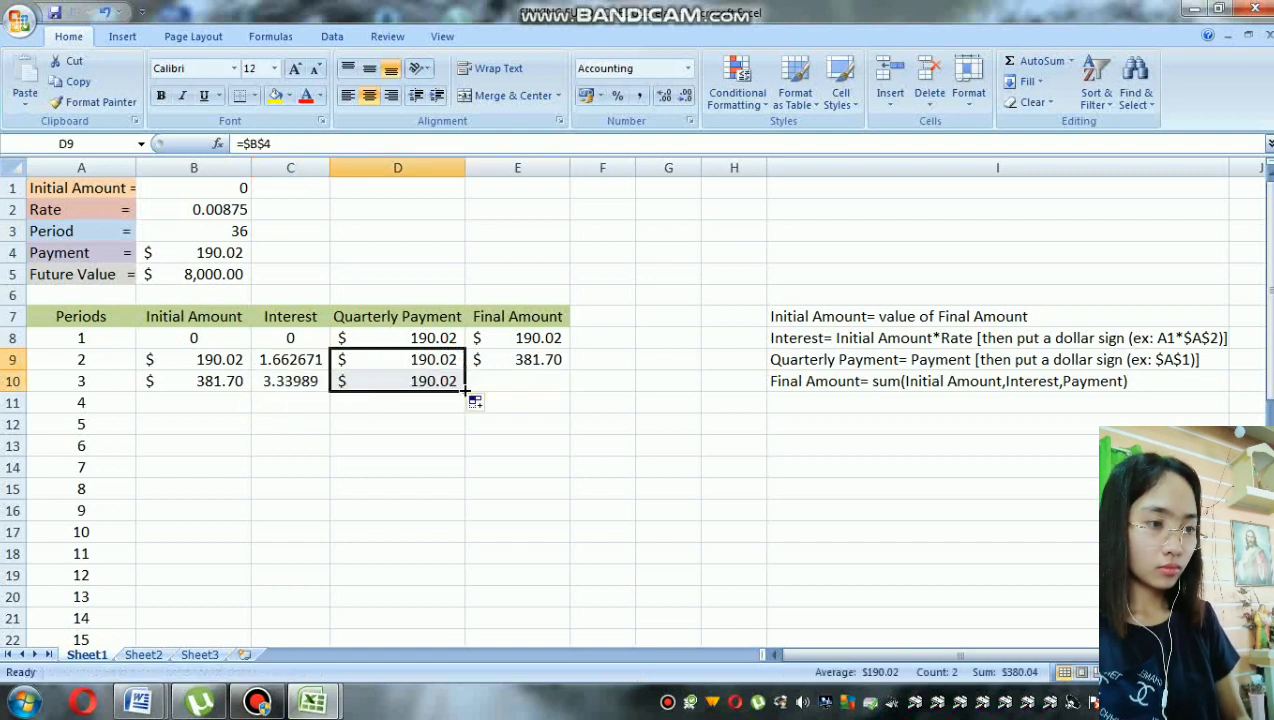
left_click(541, 357)
left_click_drag(570, 370, 468, 390)
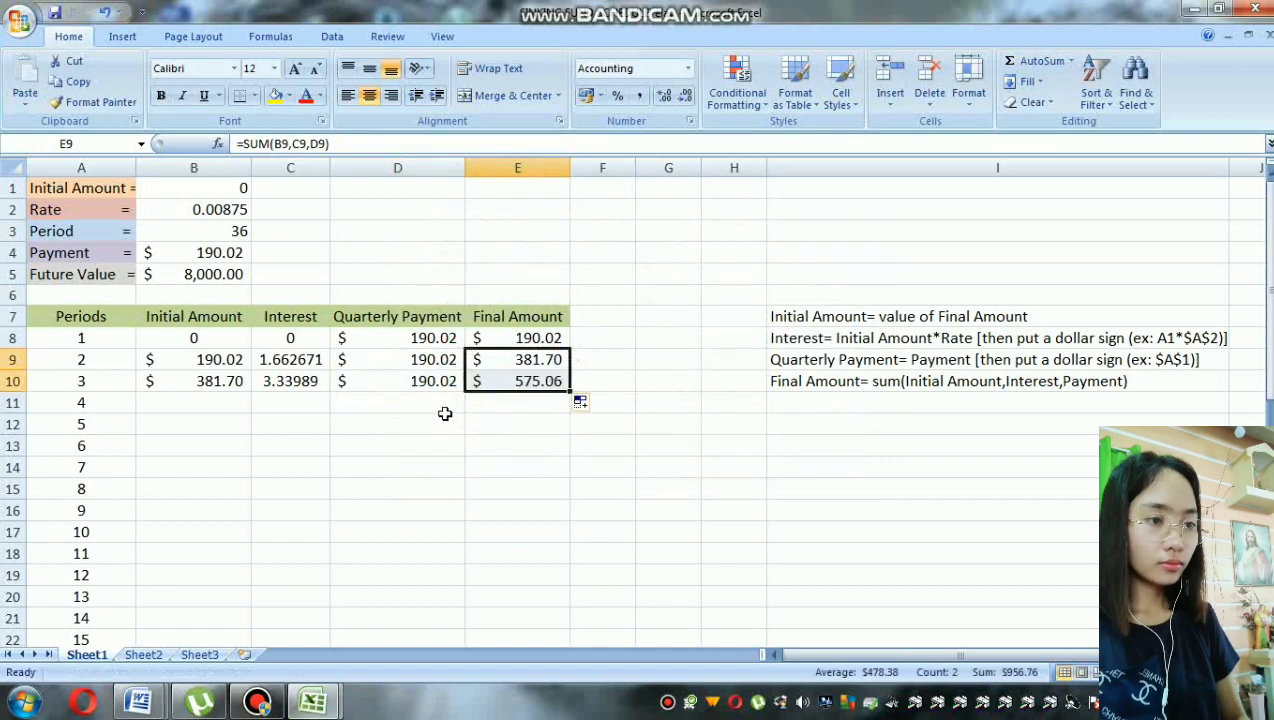
Step: Fill the Initial Amount formula from period 3 in B10 down to period 36 in B43
left_click(200, 383)
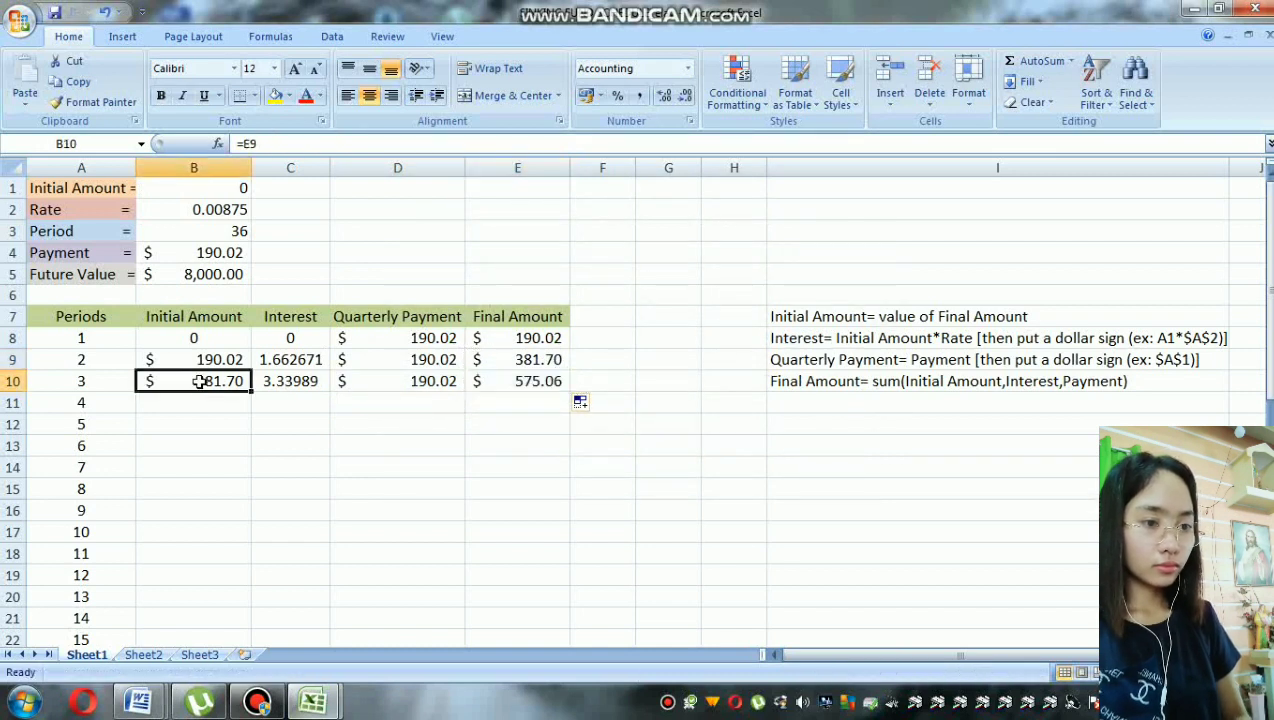
left_click_drag(252, 393, 234, 594)
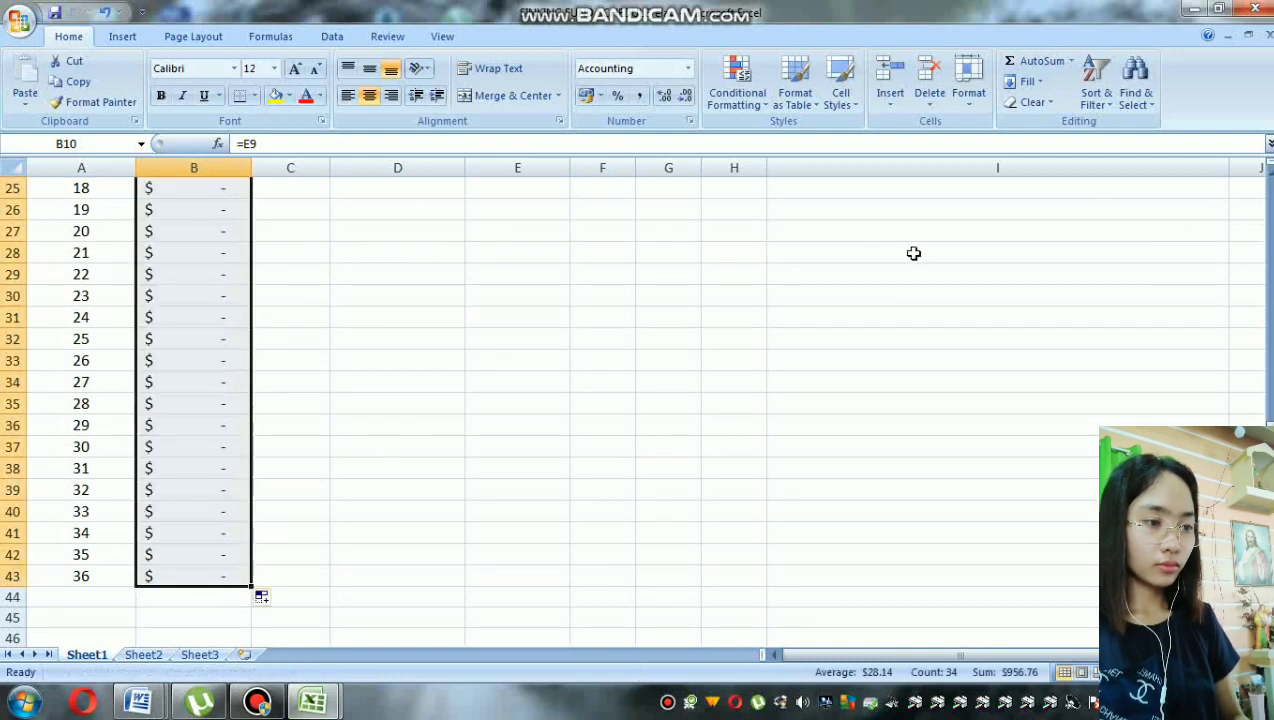
left_click_drag(1269, 500, 1269, 262)
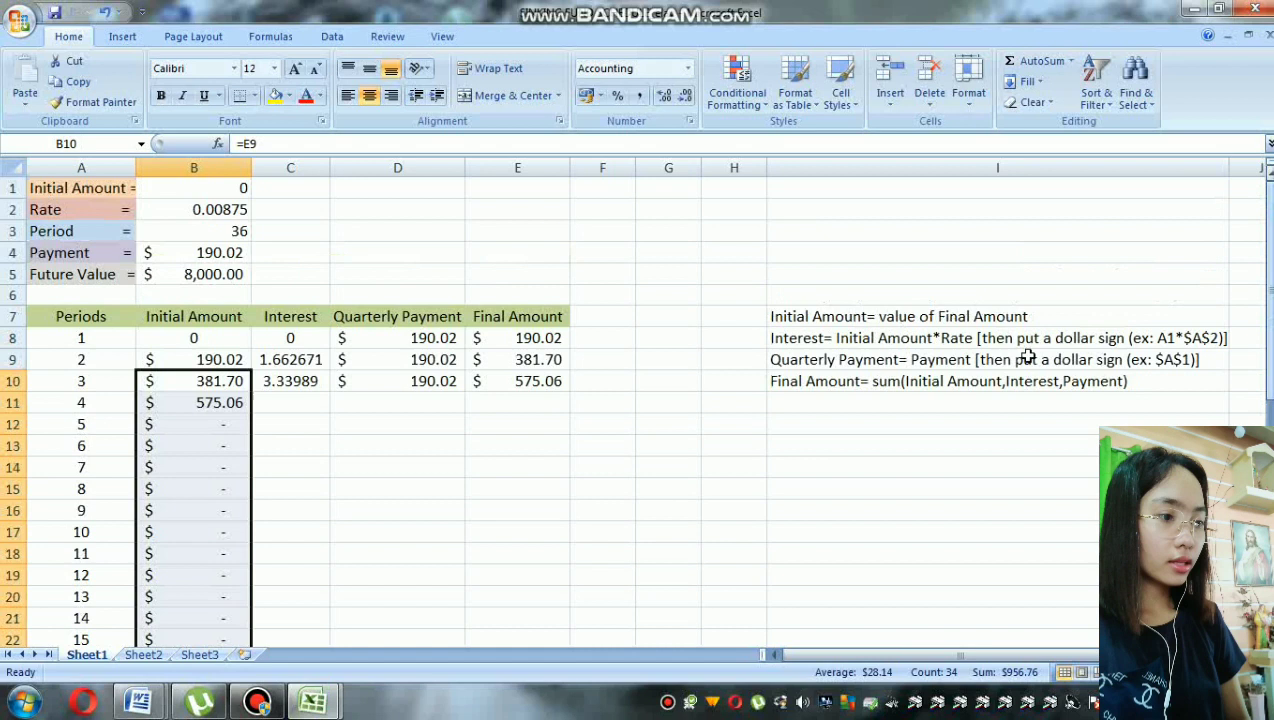
Step: Fill the Interest formula from period 3 in C10 down to period 36 in C43
left_click(296, 382)
left_click_drag(329, 393, 322, 601)
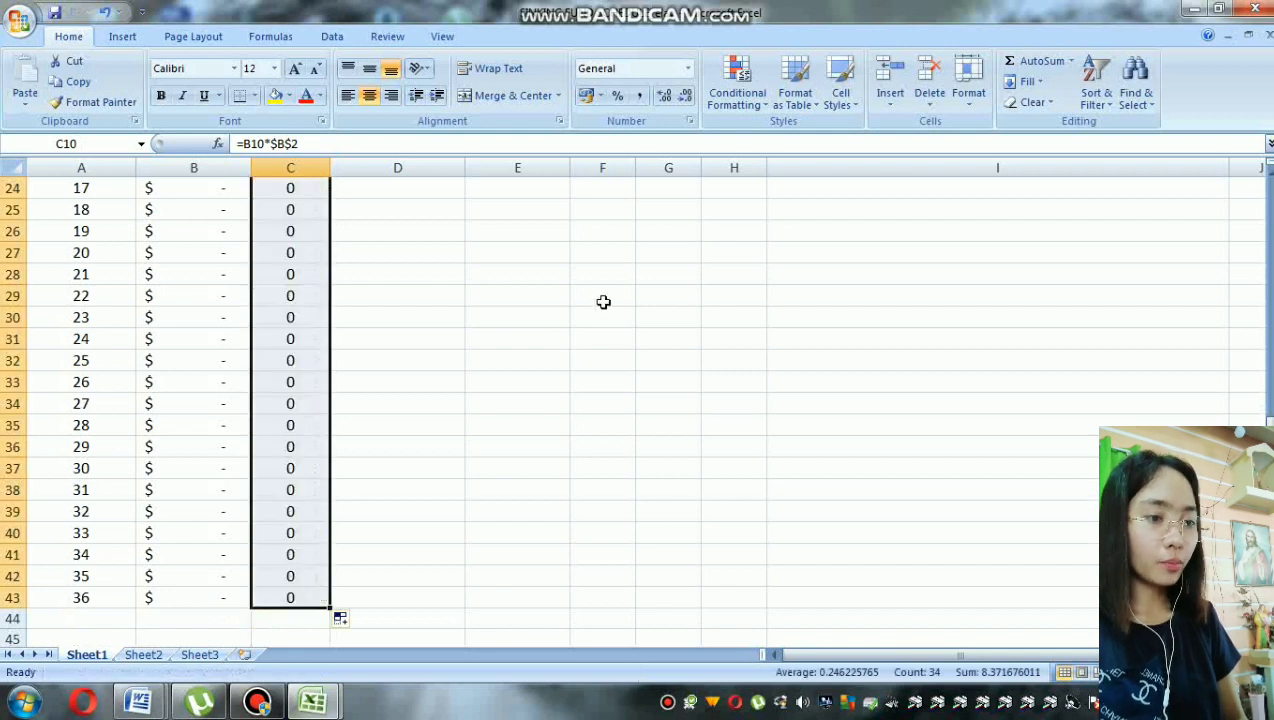
left_click_drag(1269, 470, 1267, 200)
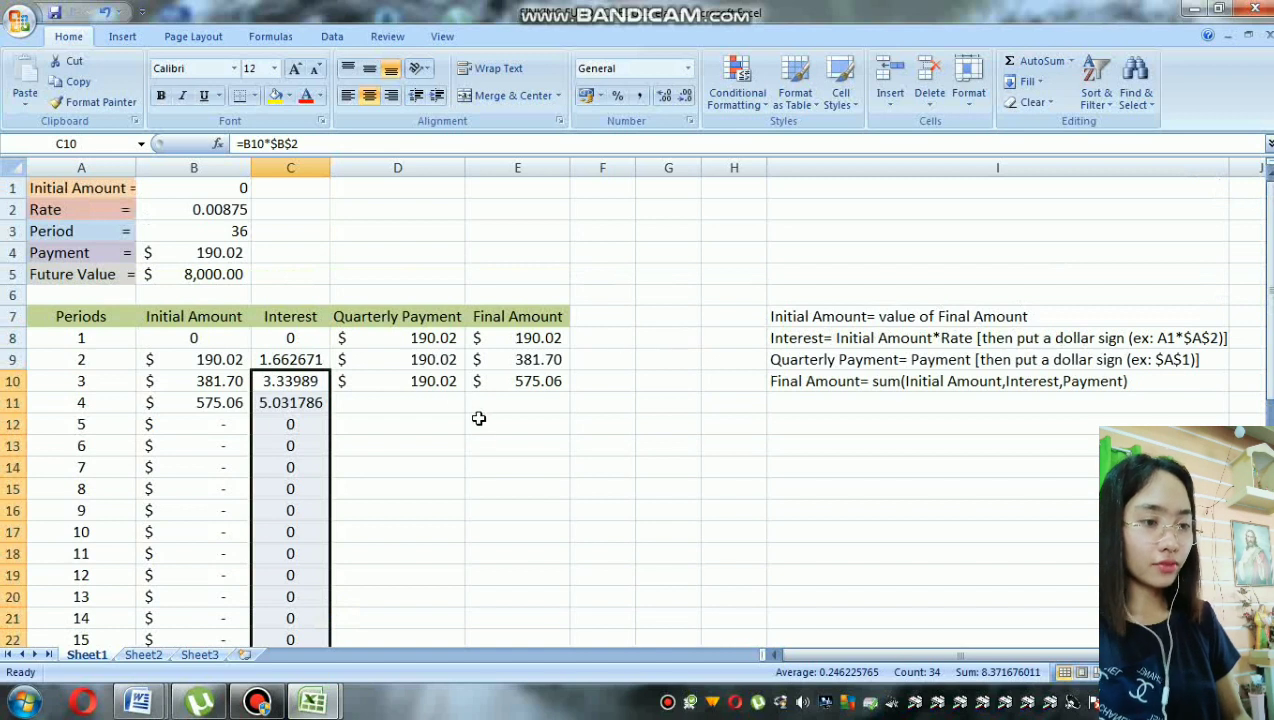
Step: Fill the period 3 Quarterly Payment formula from D10 down to D43 and the Final Amount formula from E10 down to E43
left_click(452, 385)
left_click_drag(465, 393, 455, 615)
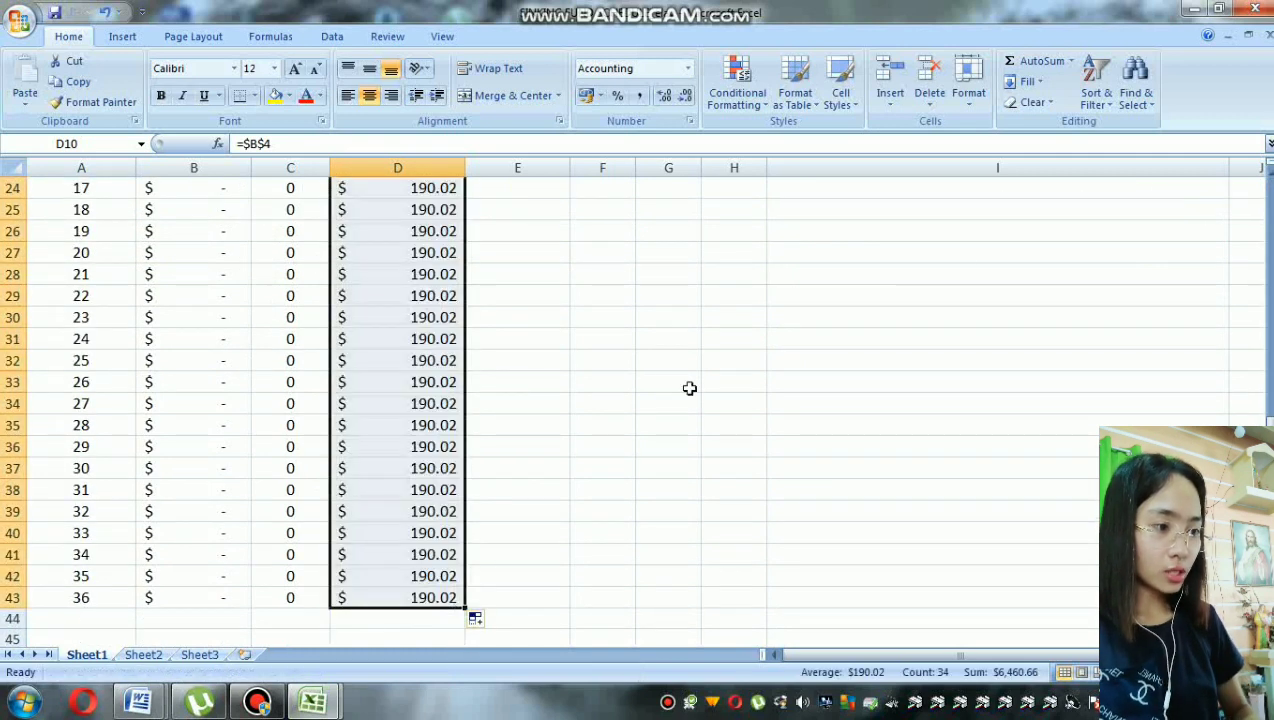
scroll(1200, 300, "up", 8)
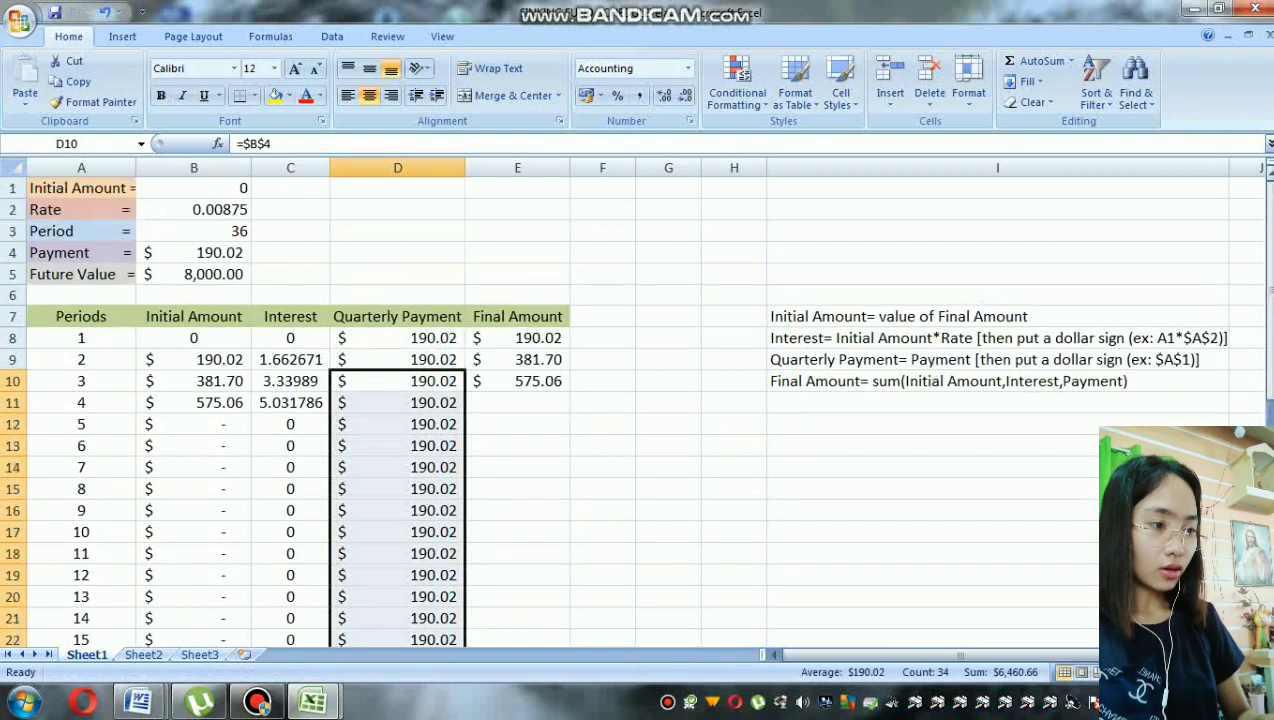
left_click(530, 389)
left_click_drag(570, 391, 555, 615)
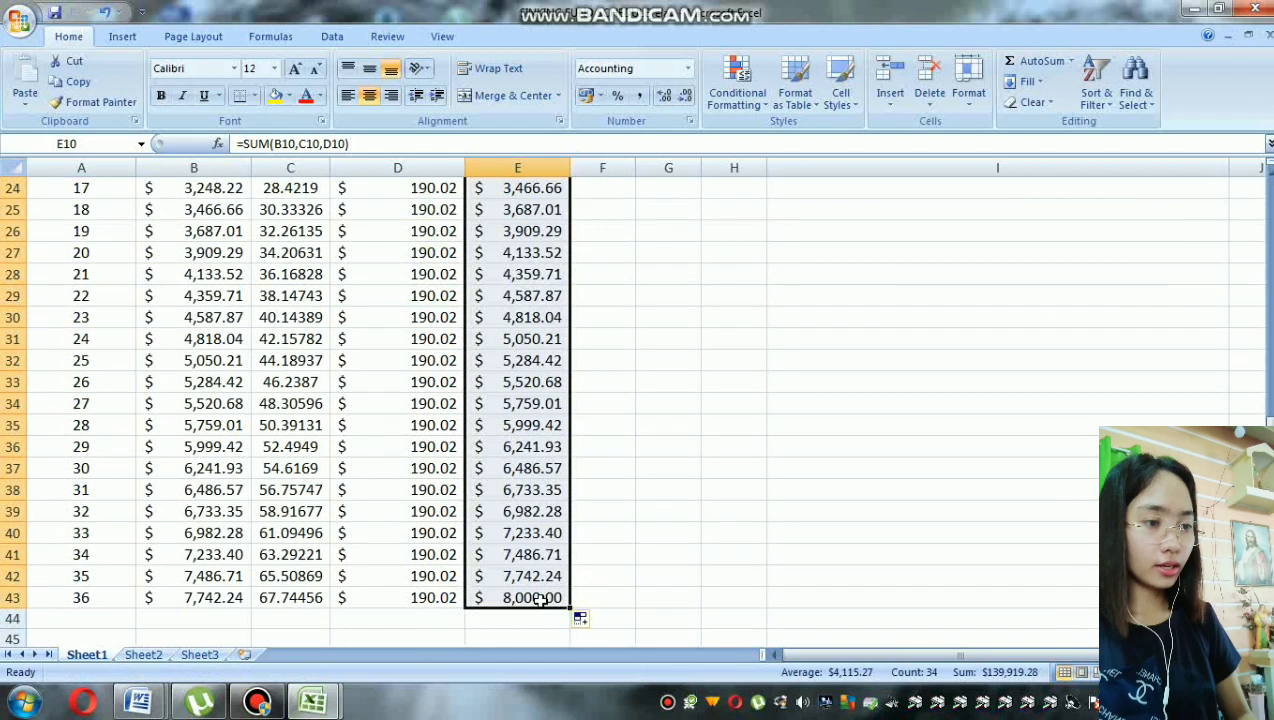
left_click(541, 598)
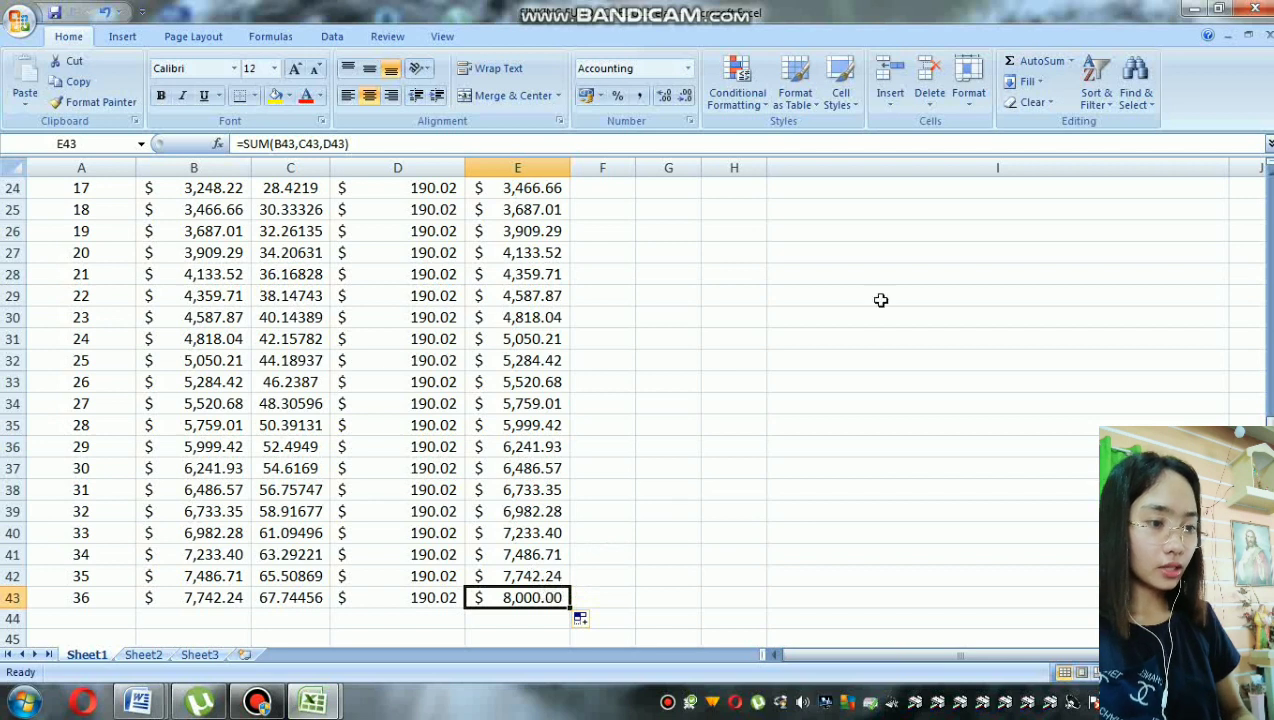
Step: Review the notes in I7:I10 explaining the Initial Amount, Interest, Quarterly Payment and Final Amount formulas
left_click_drag(1270, 455, 1270, 235)
scroll(1081, 315, "up", 1)
left_click(1081, 315)
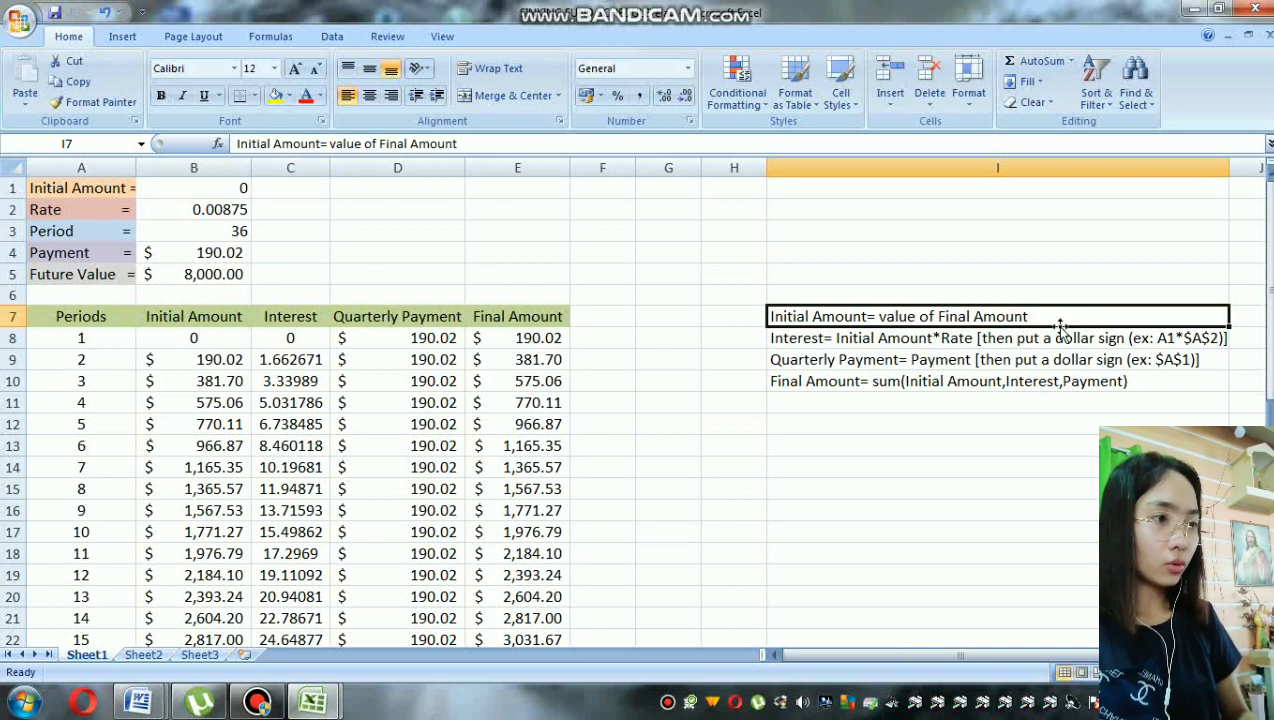
left_click(1058, 332)
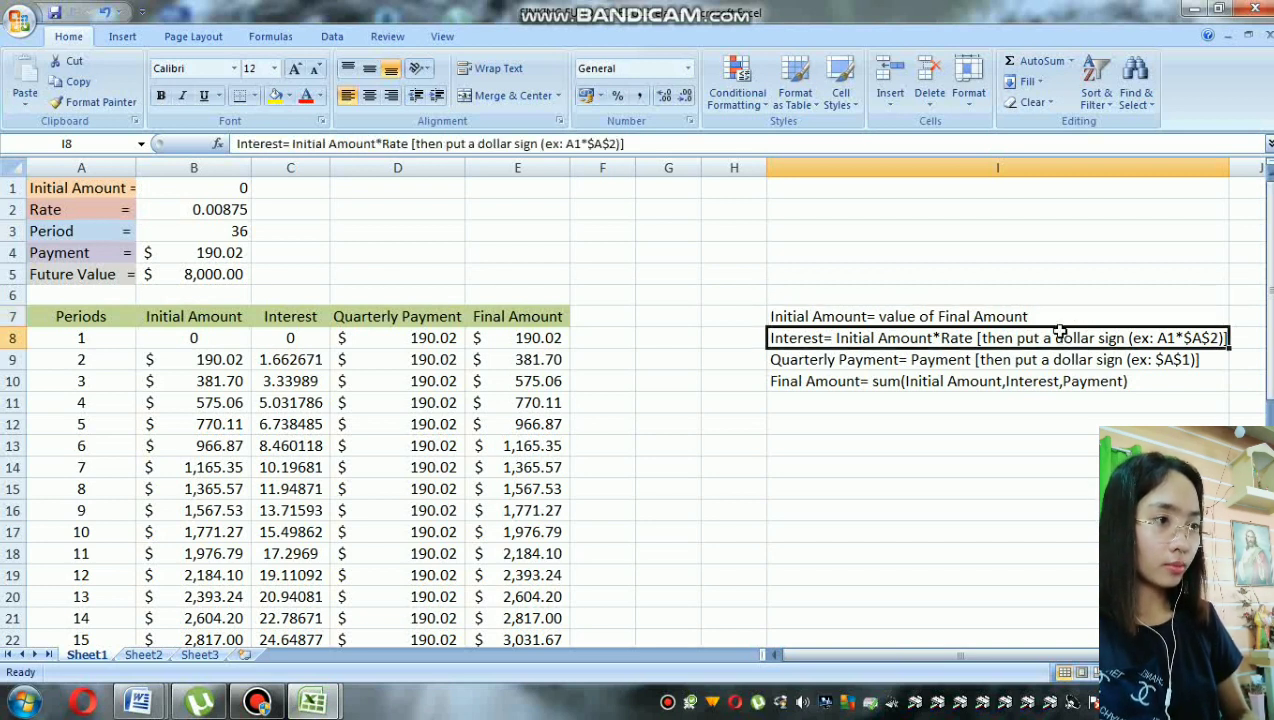
left_click(1058, 383)
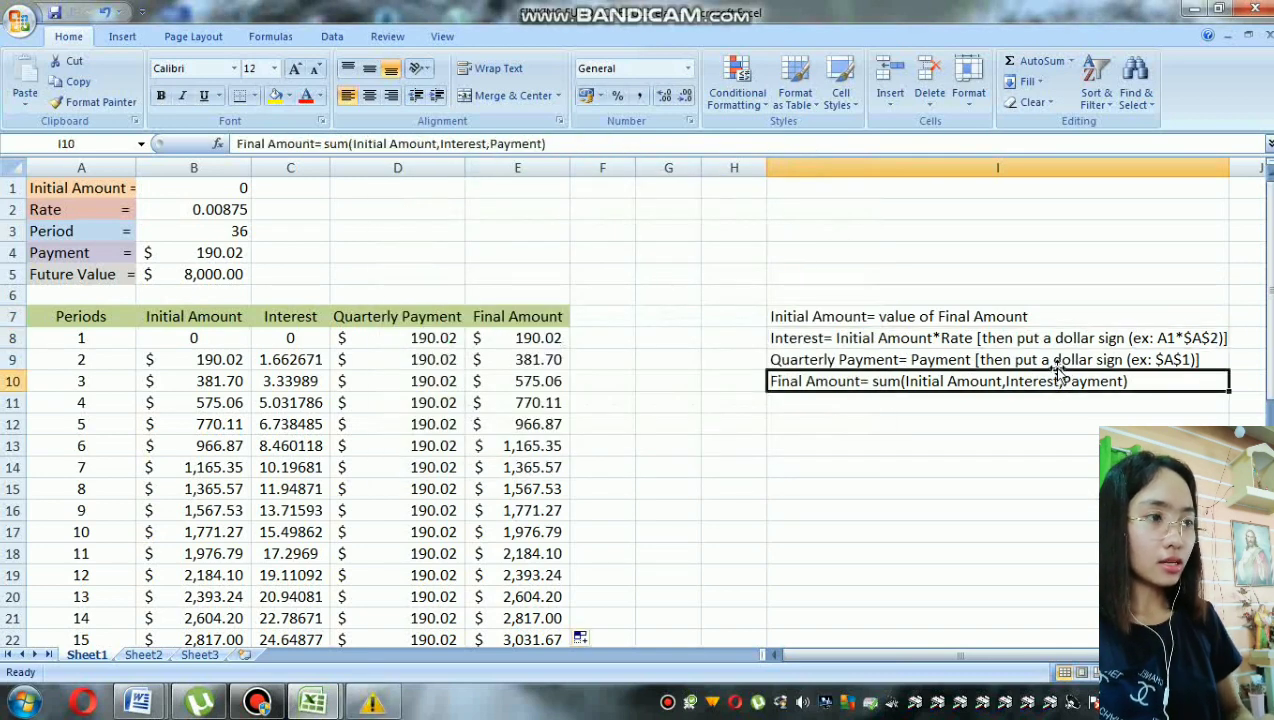
left_click(1058, 362)
left_click(1053, 381)
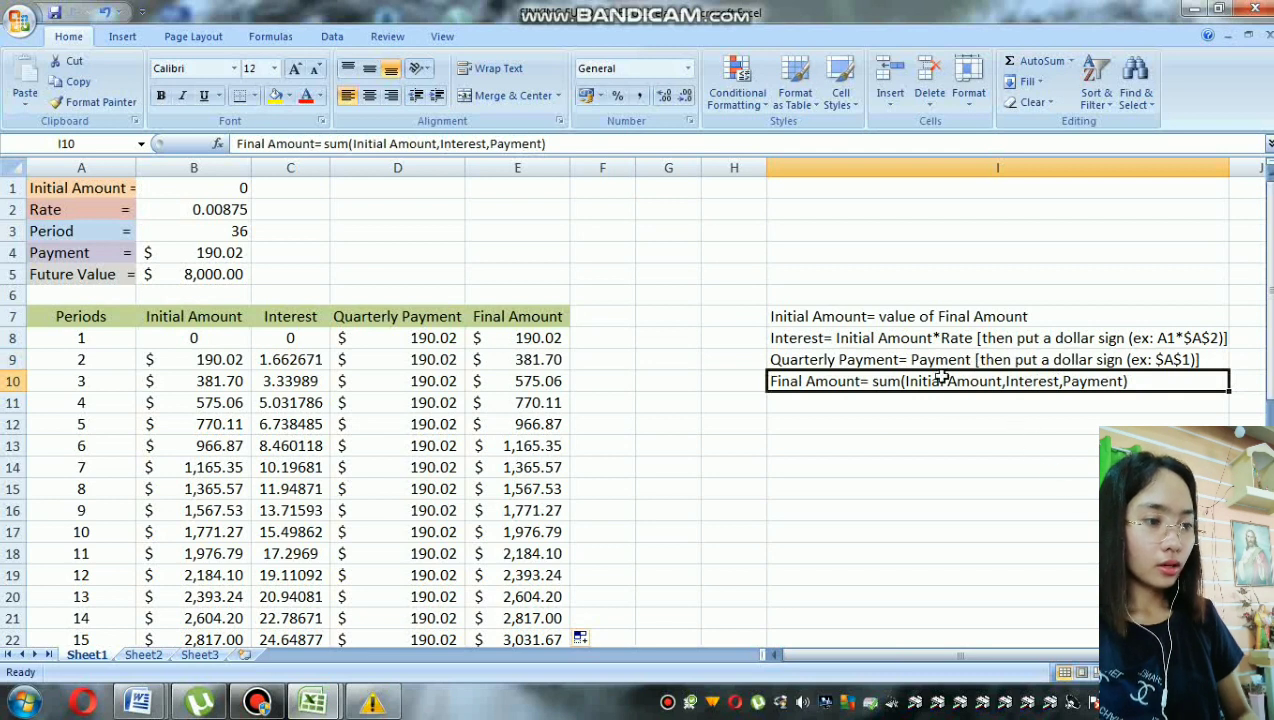
left_click(911, 215)
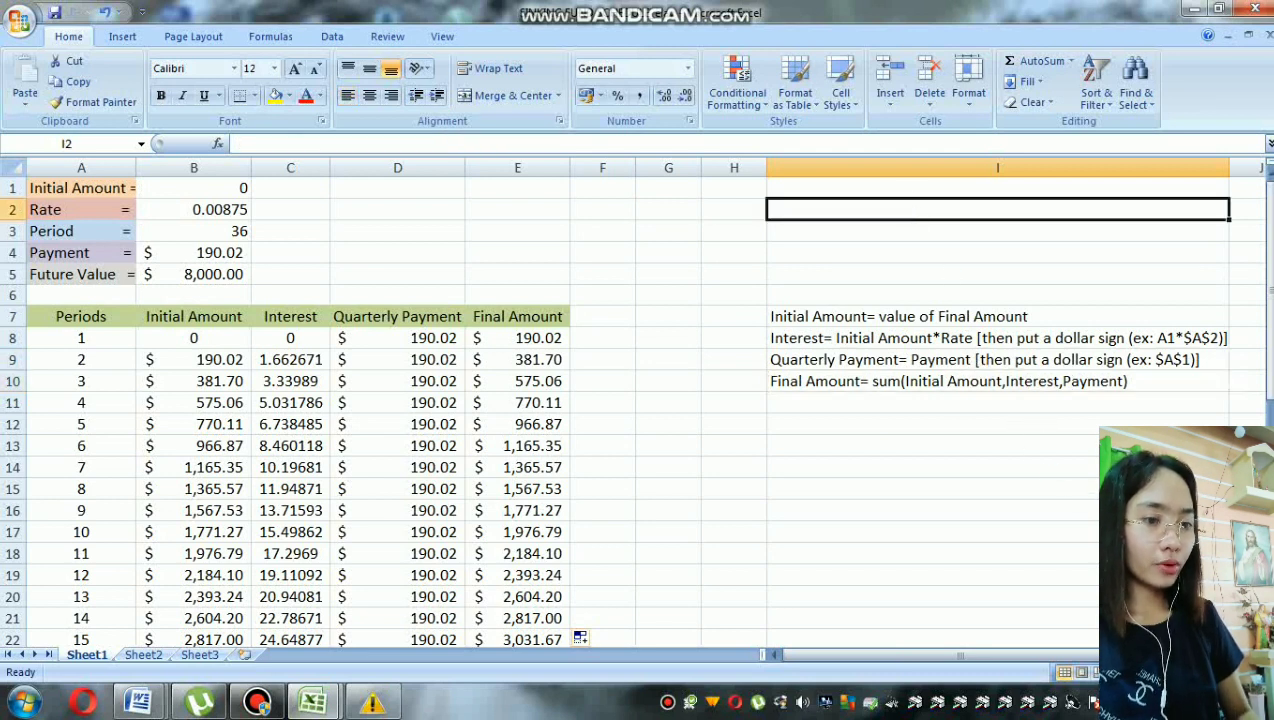
Step: Zoom the worksheet out one level and check the Final Amount of period 36 in E43
left_click(1148, 673)
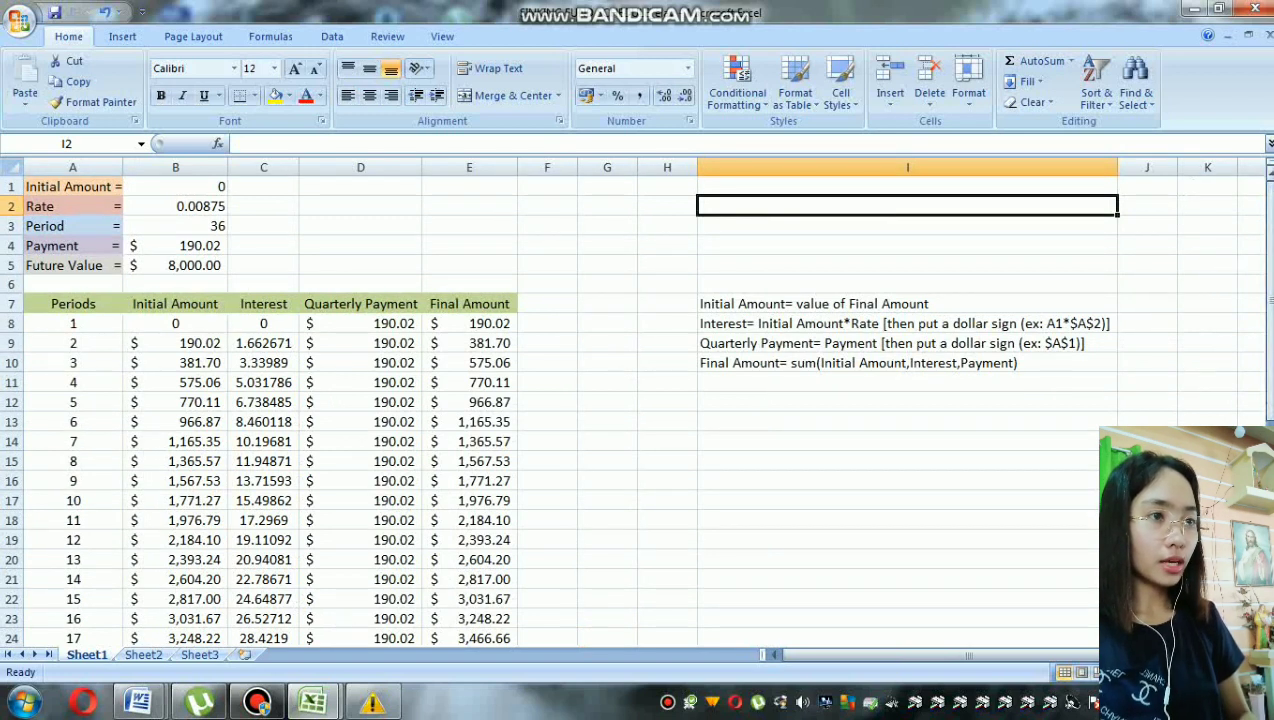
scroll(640, 410, "down", 6)
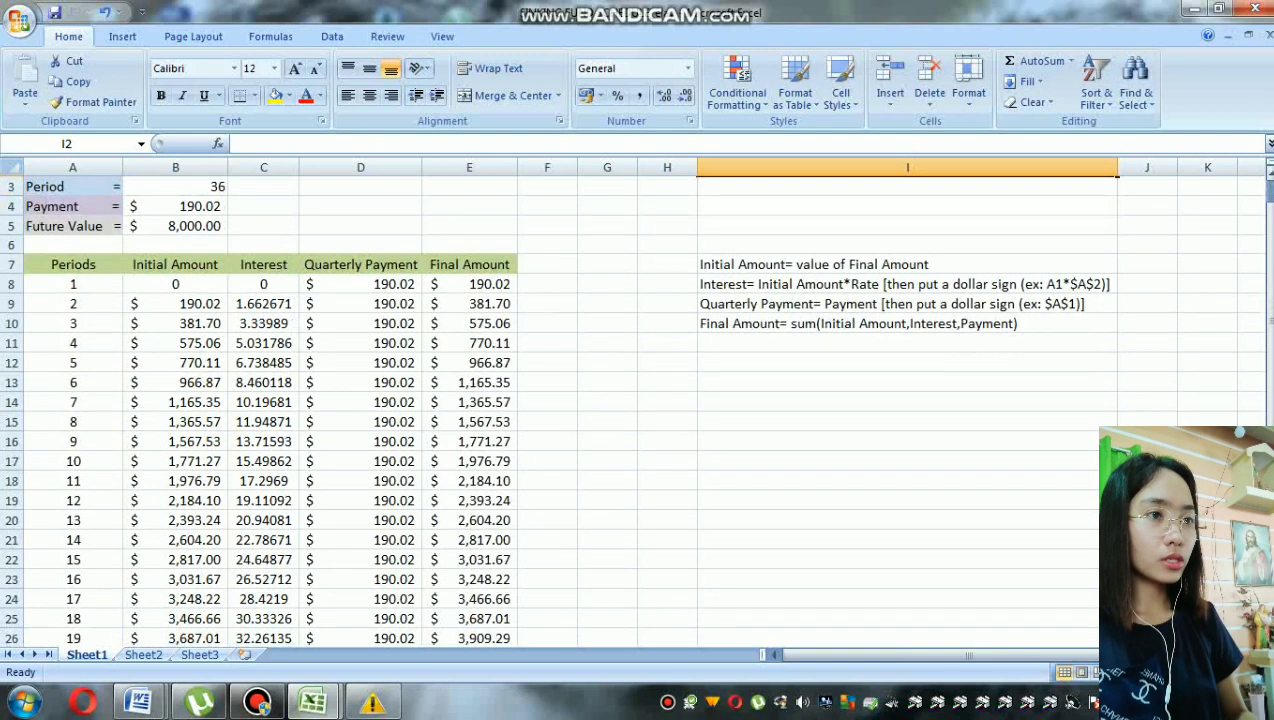
scroll(640, 410, "down", 2)
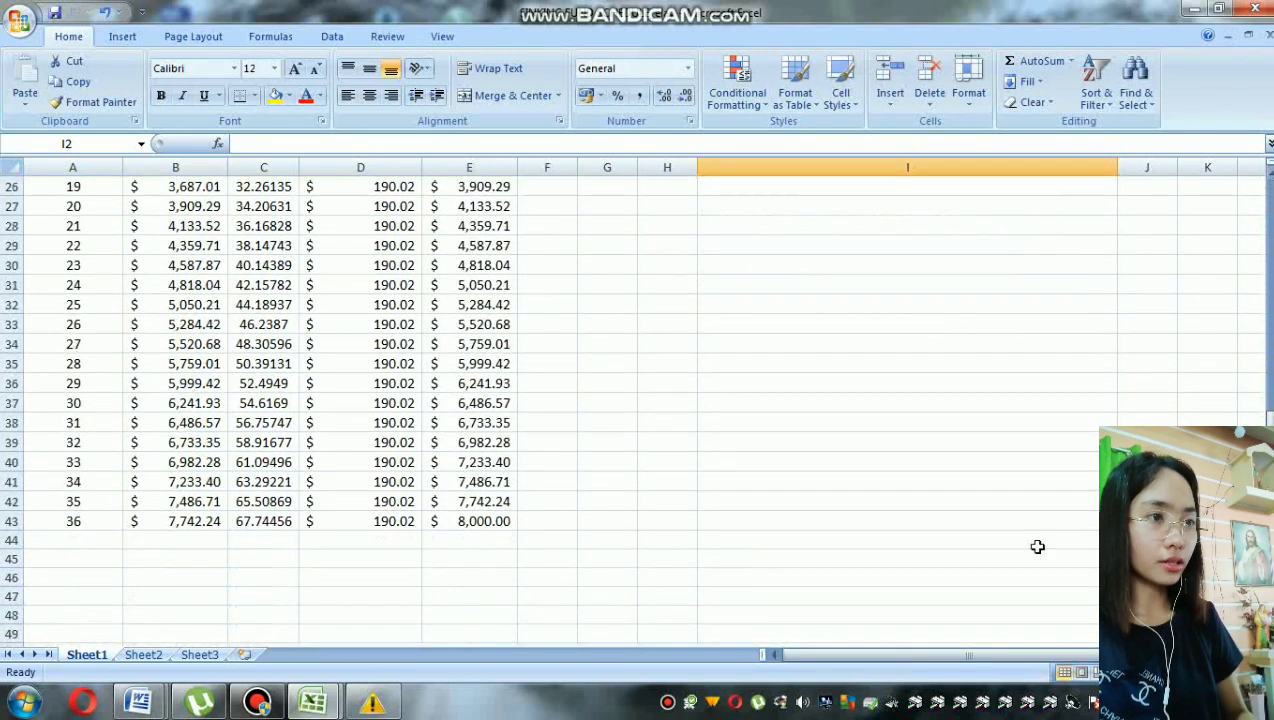
left_click(493, 521)
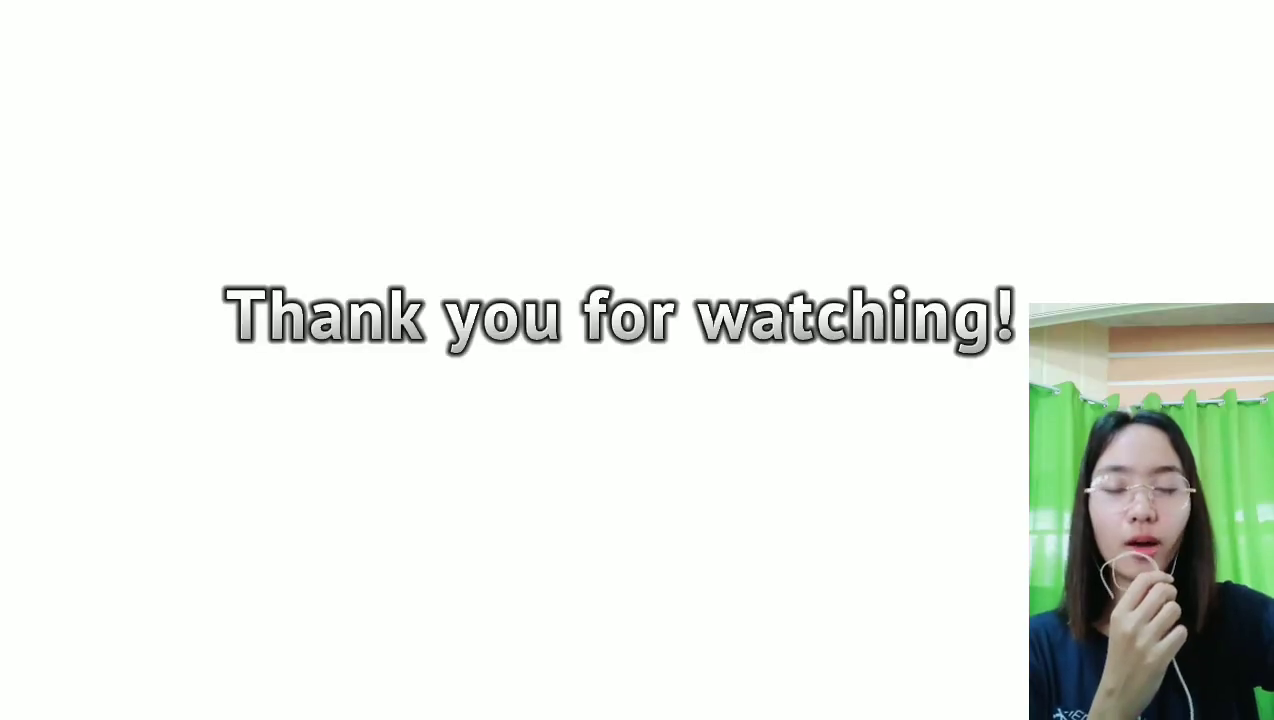